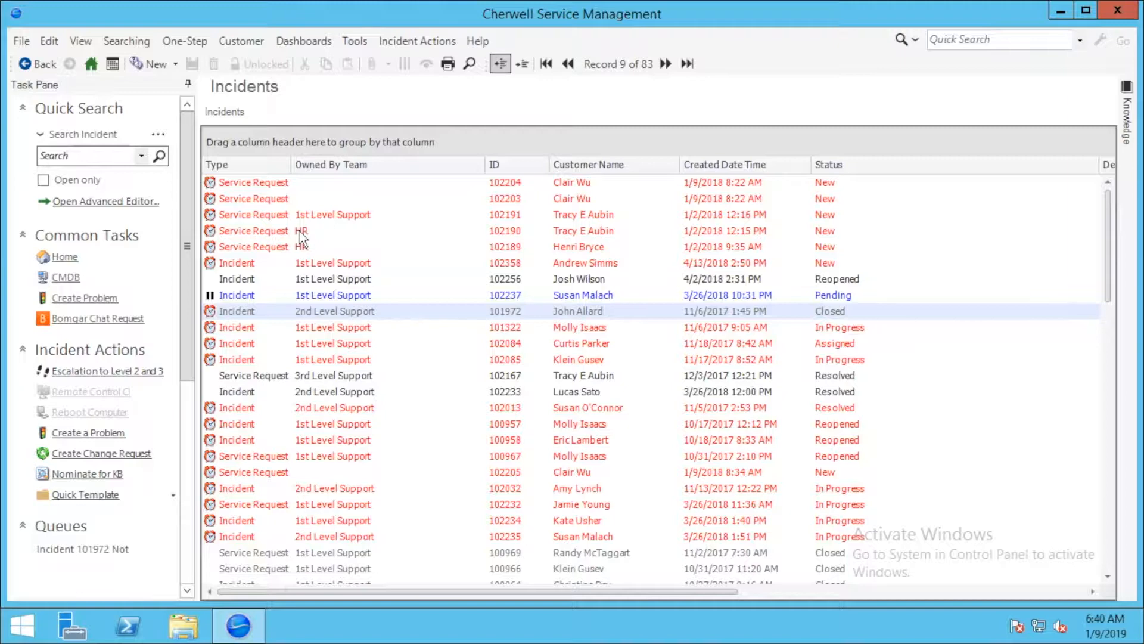
Run the blank quick search on all incidents and open the current search for editing.
click(160, 156)
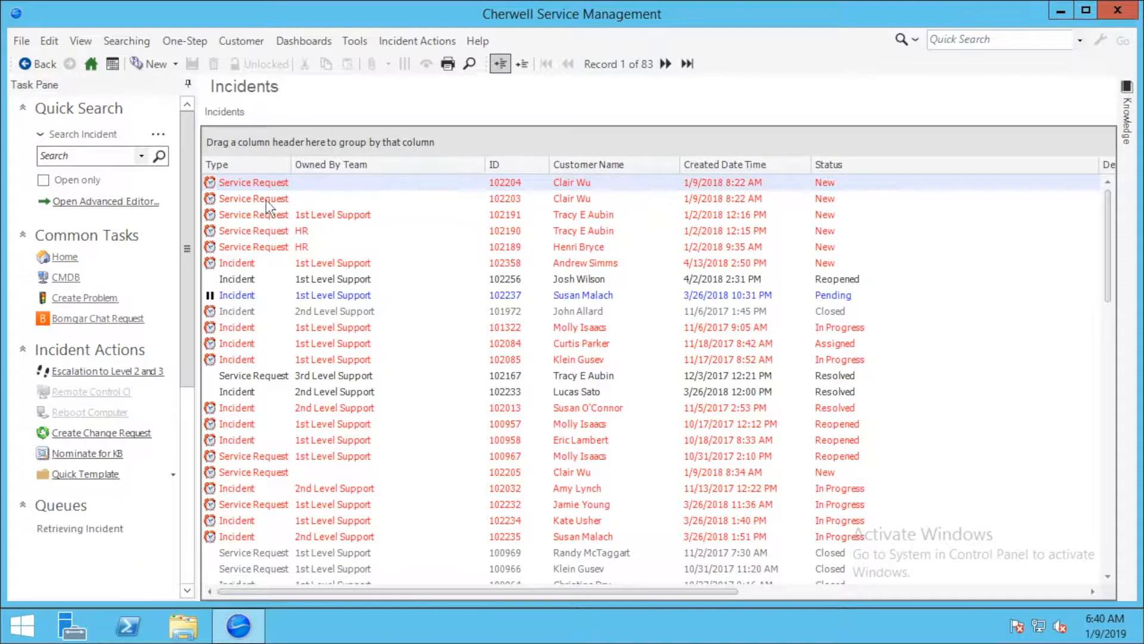
click(268, 194)
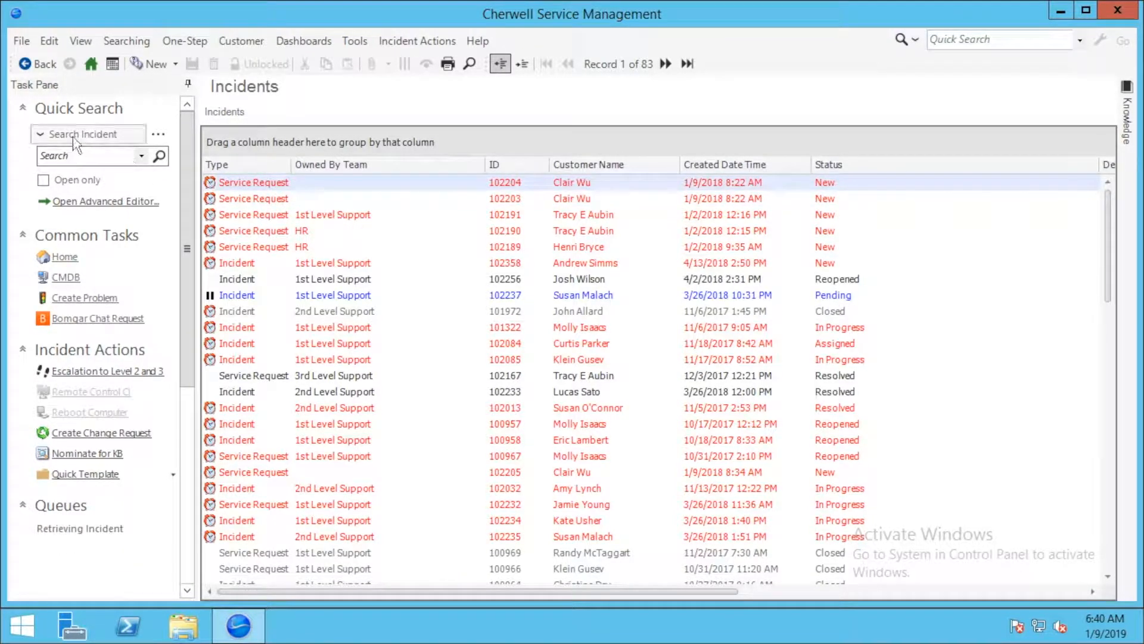
click(126, 41)
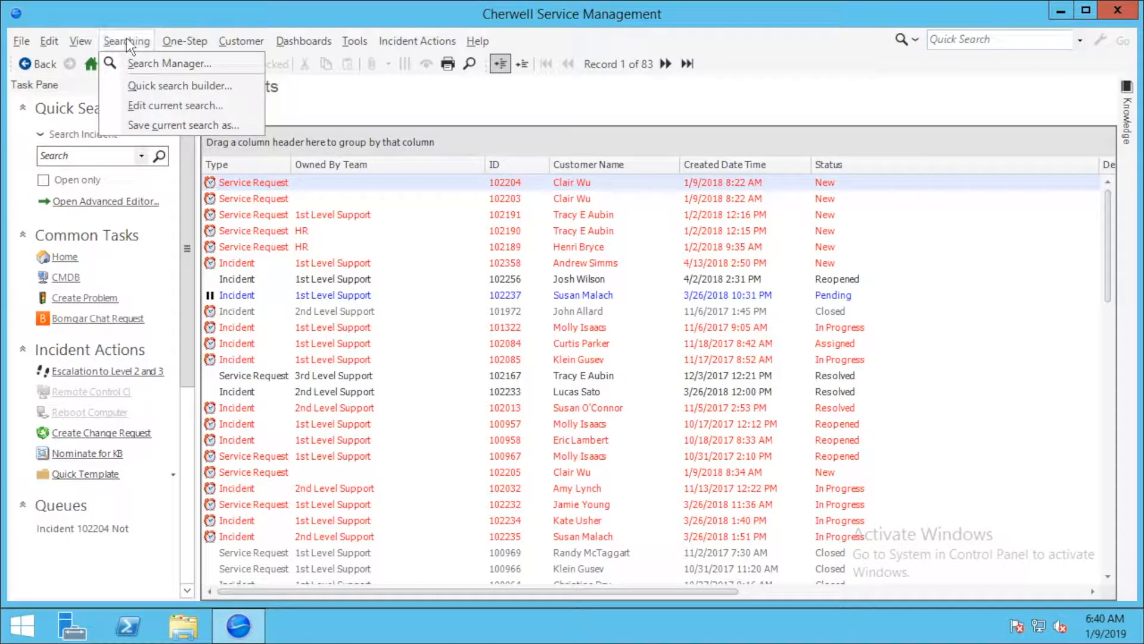
click(131, 104)
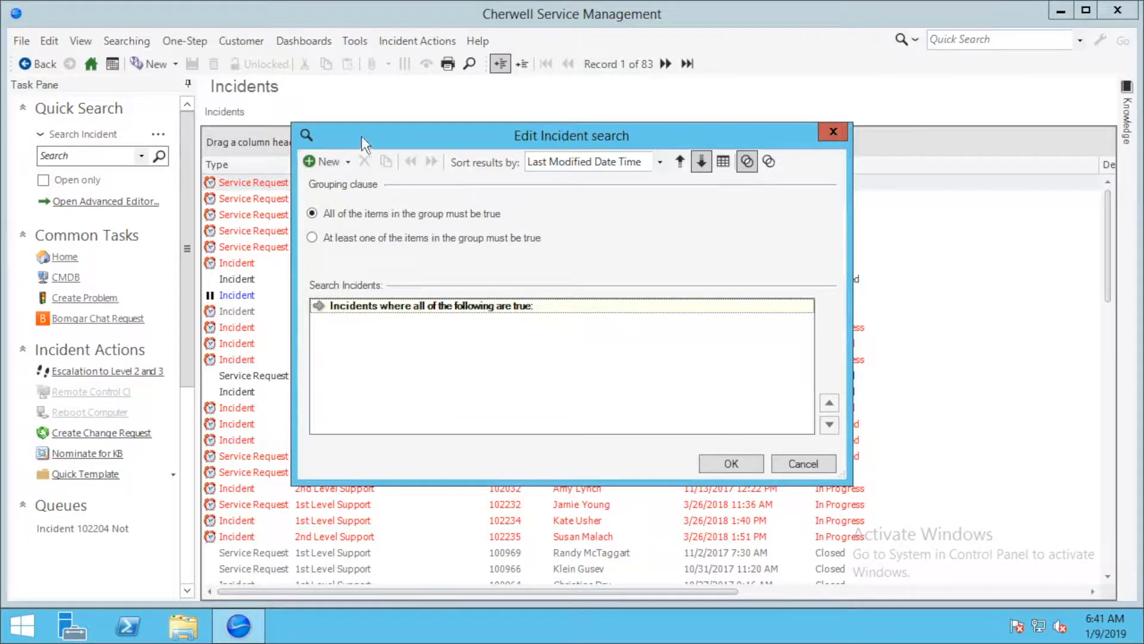
drag(367, 143, 384, 138)
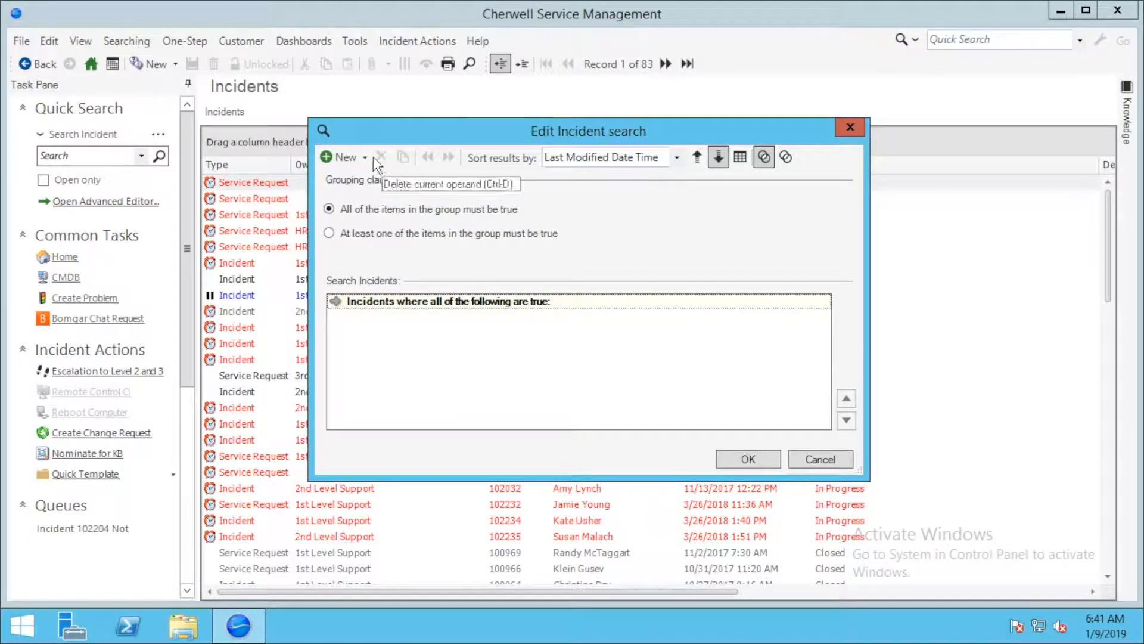
Add a comparison clause on the Incident Type field from the Incident fields.
click(341, 157)
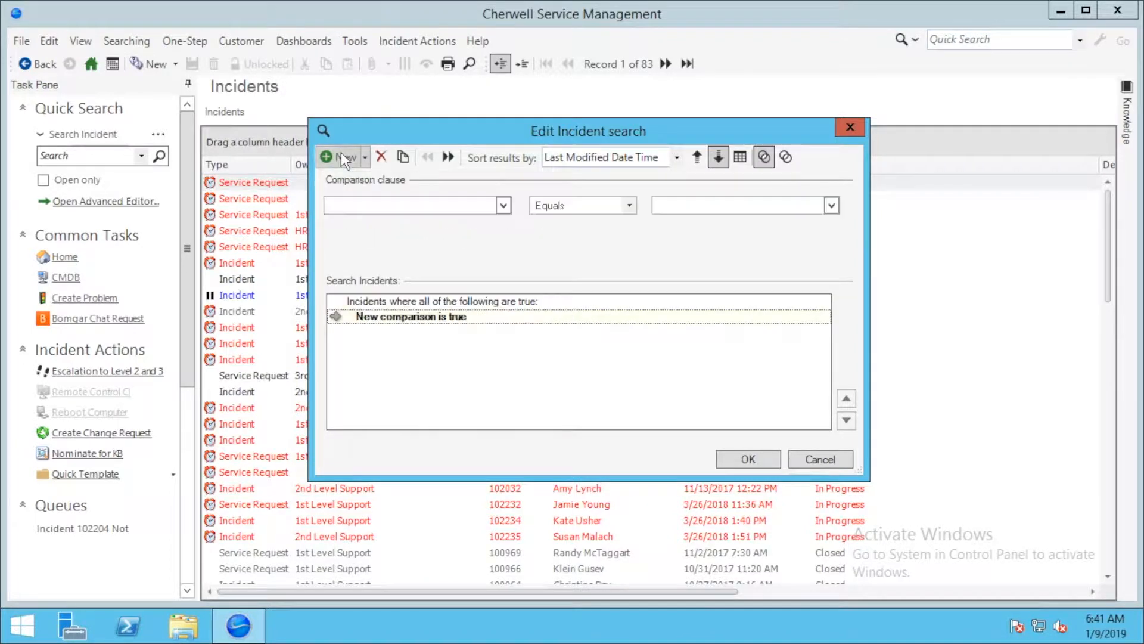
click(504, 206)
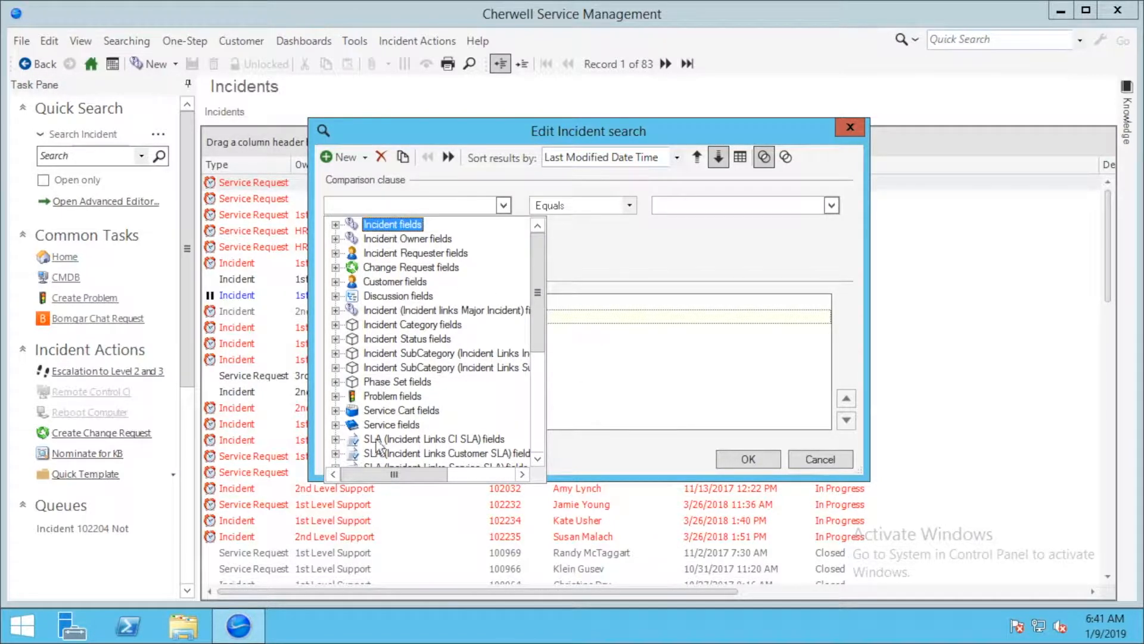
scroll(381, 438, down, 5)
scroll(384, 429, up, 5)
scroll(390, 423, down, 1)
scroll(390, 421, down, 4)
scroll(396, 411, up, 5)
double_click(381, 226)
scroll(396, 325, down, 8)
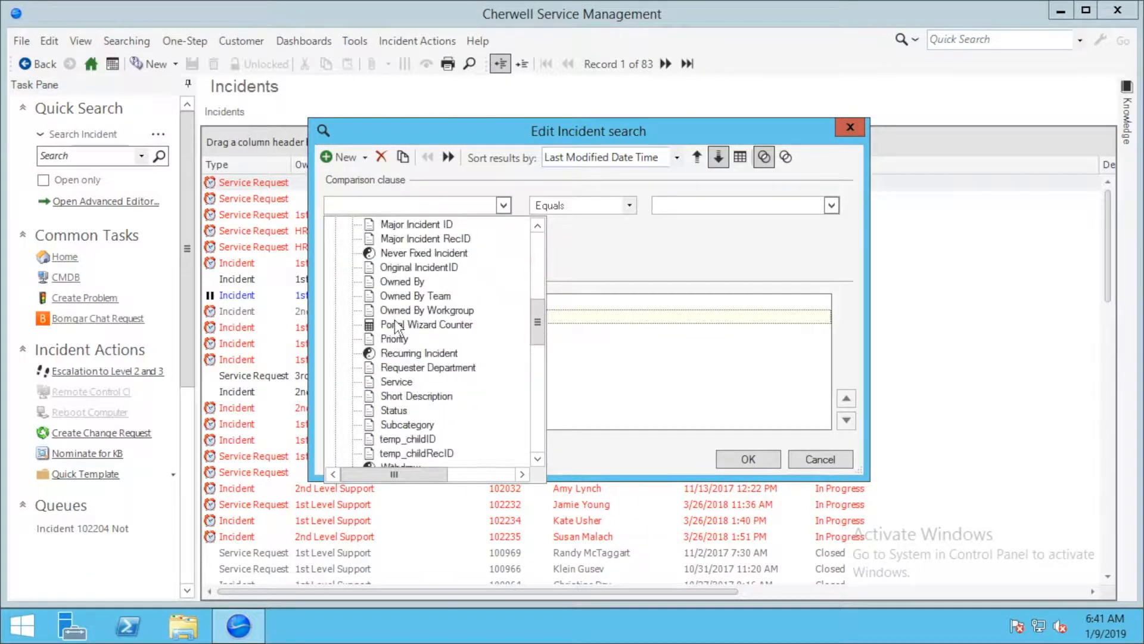
scroll(411, 321, up, 4)
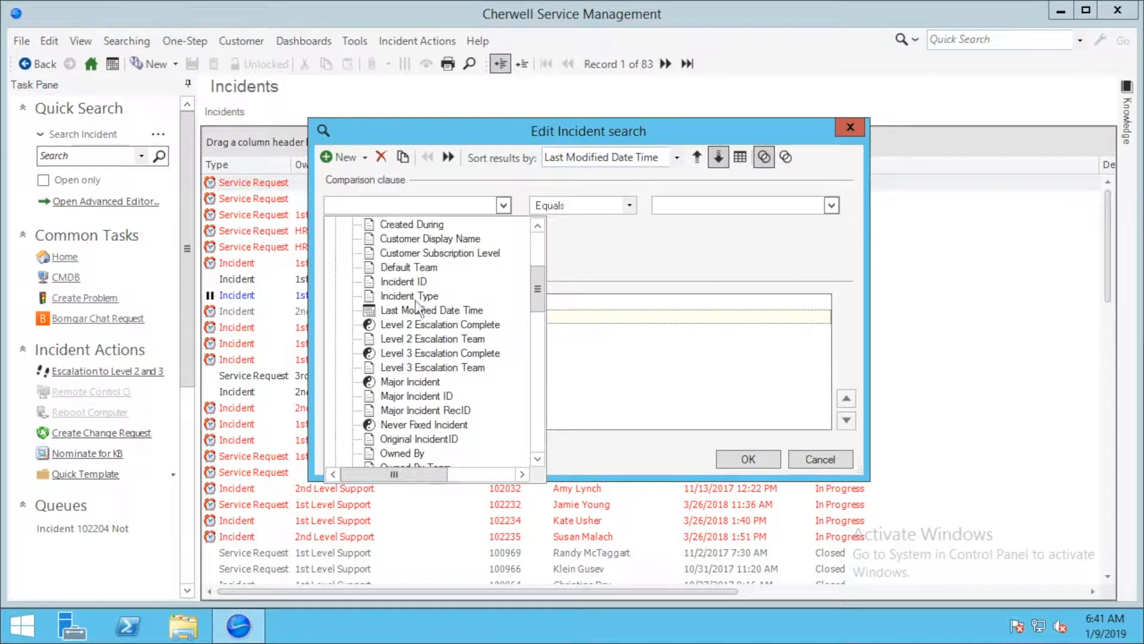
click(417, 296)
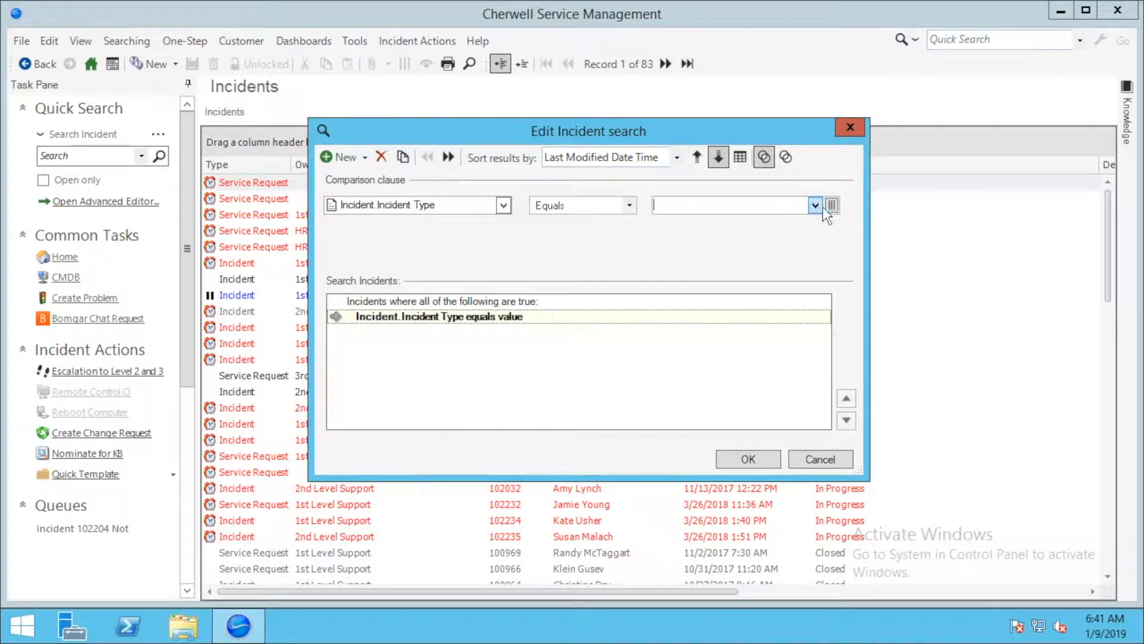
Set the Incident Type comparison to equal Service Request and apply the search.
click(435, 205)
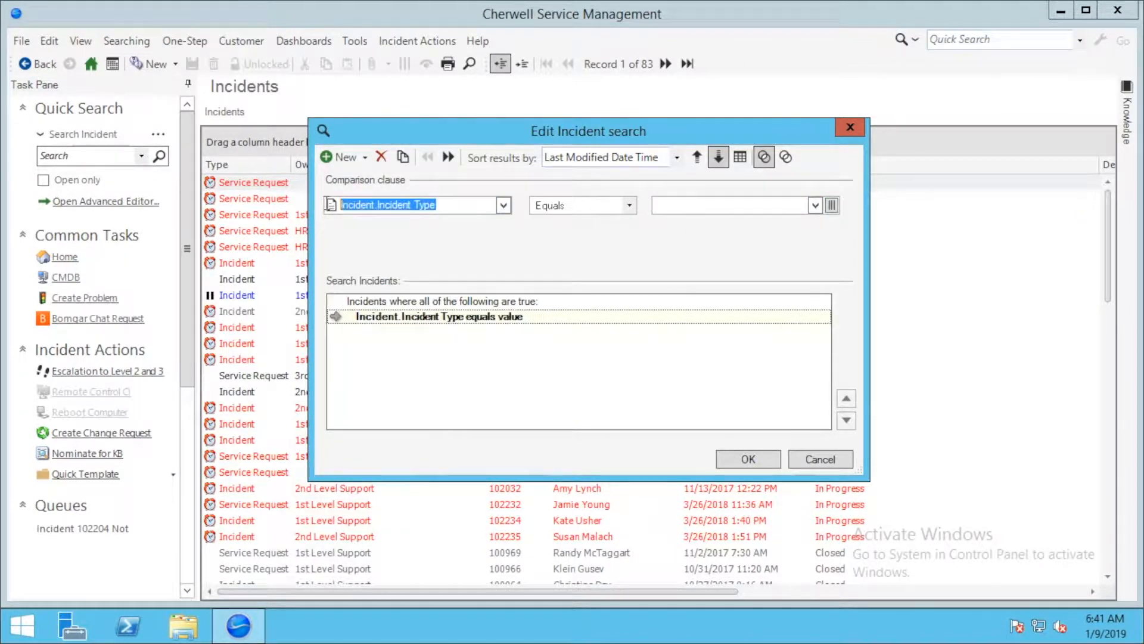
click(585, 206)
click(817, 206)
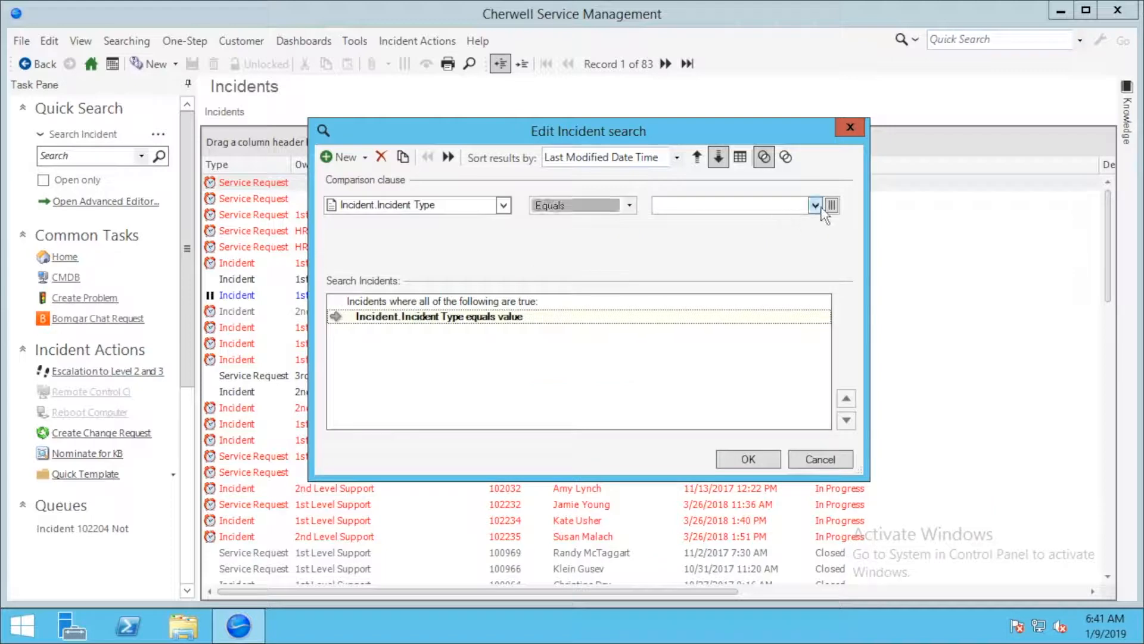
double_click(473, 212)
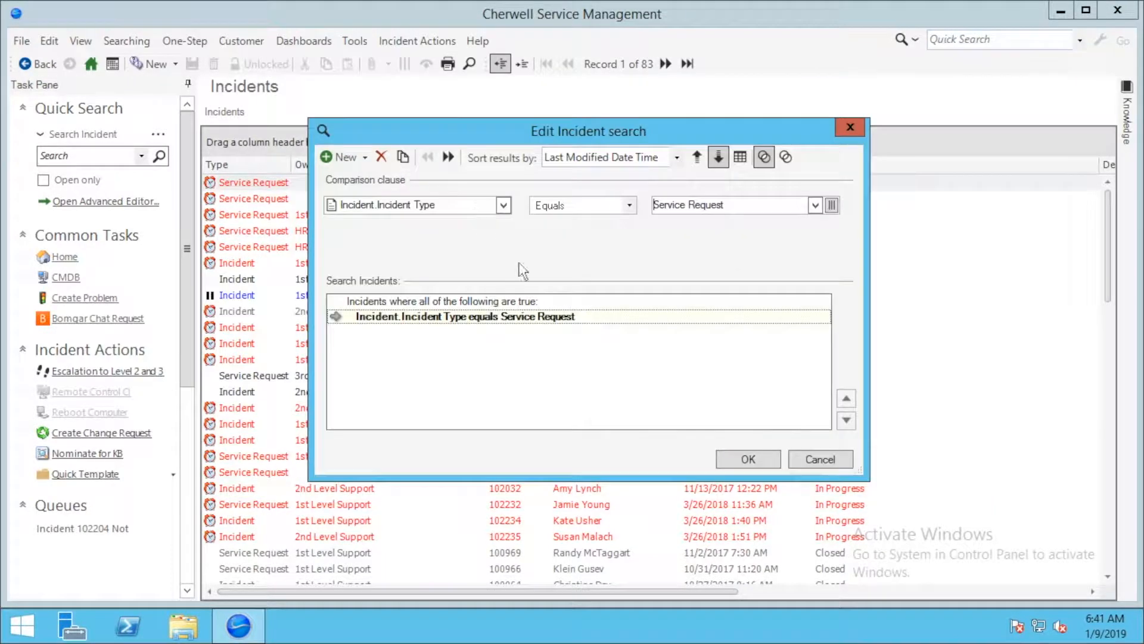
click(748, 459)
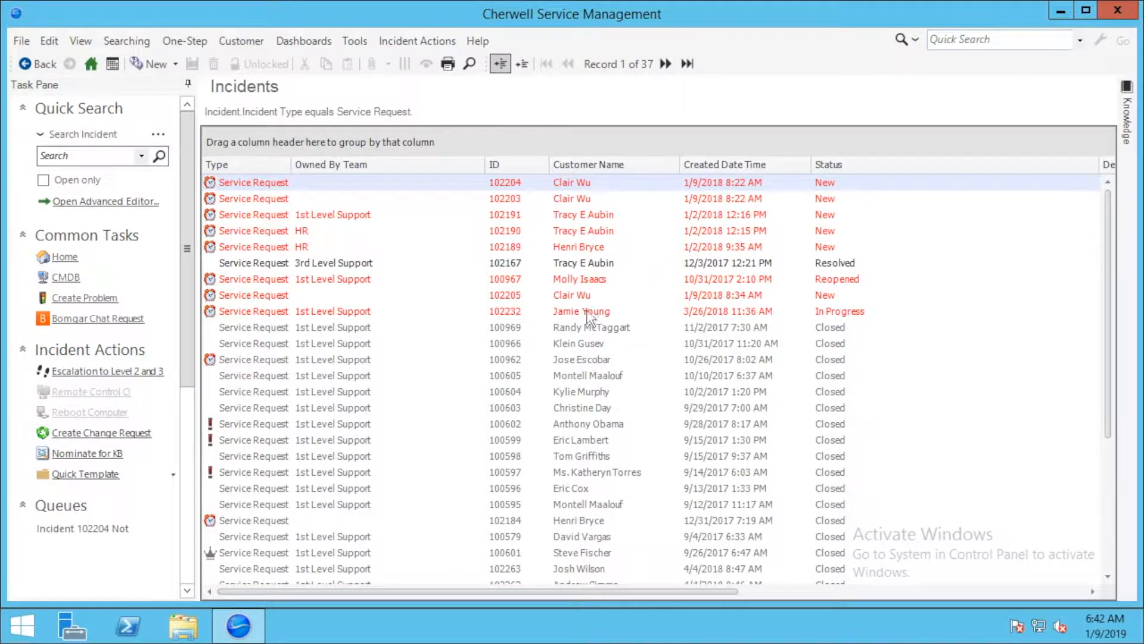
Reopen the current incident search for editing and add a related clause below the Incident Type comparison.
click(271, 200)
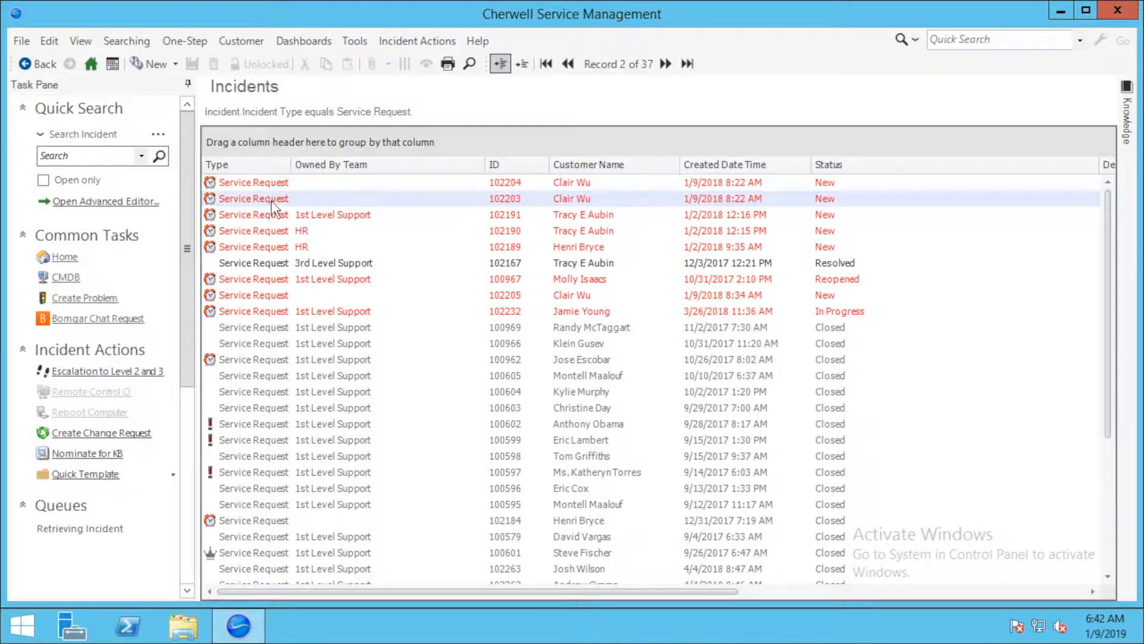
click(258, 184)
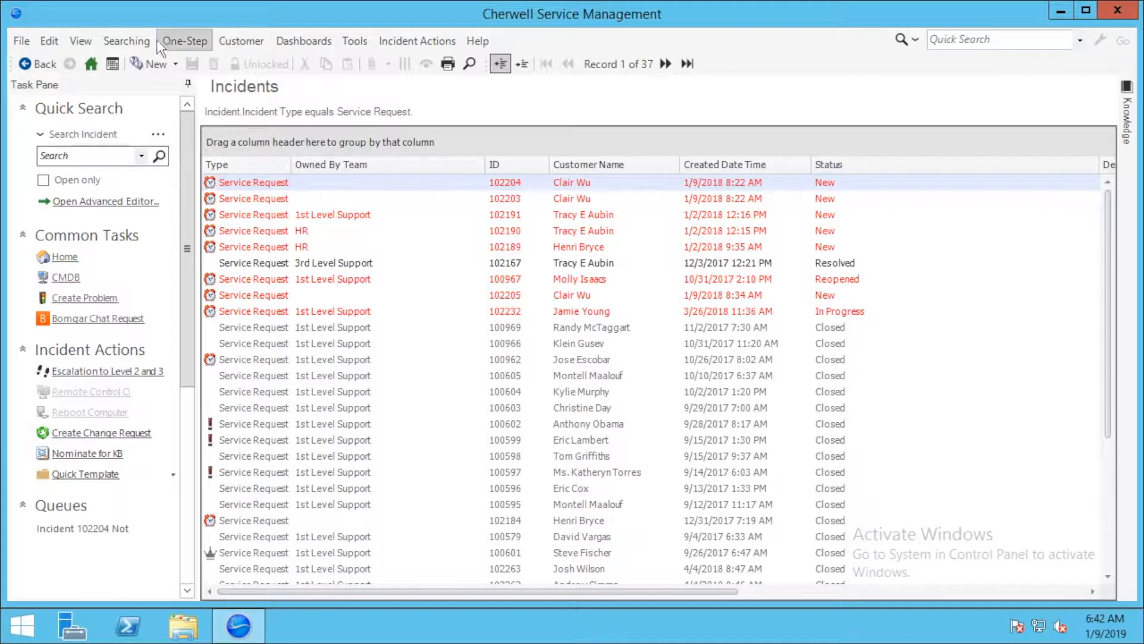
click(115, 37)
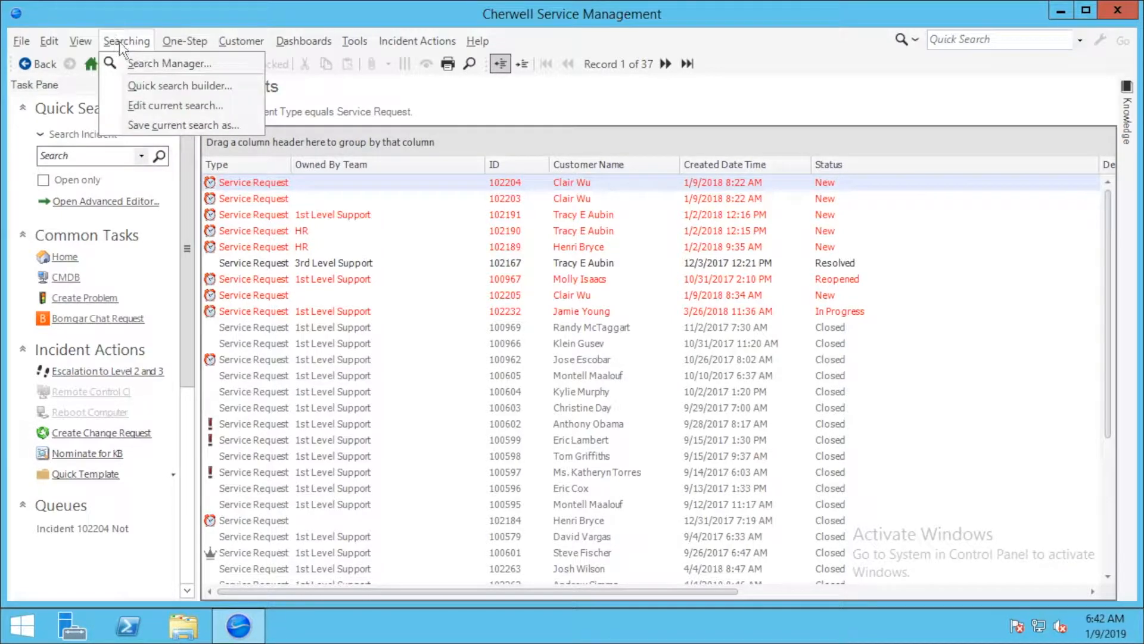
click(138, 105)
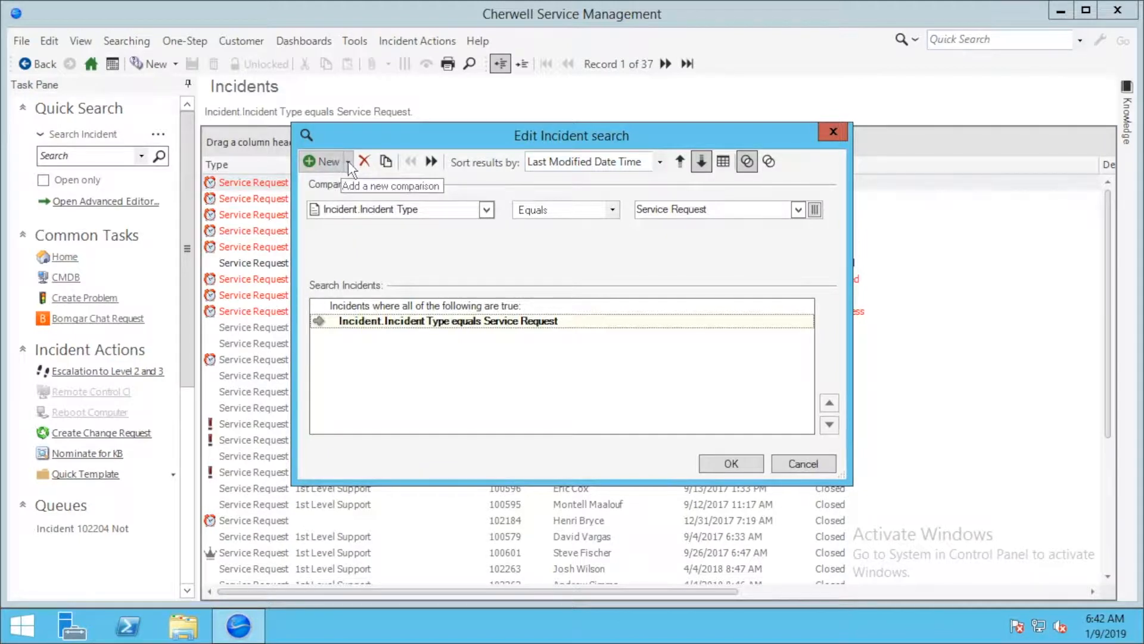
click(348, 161)
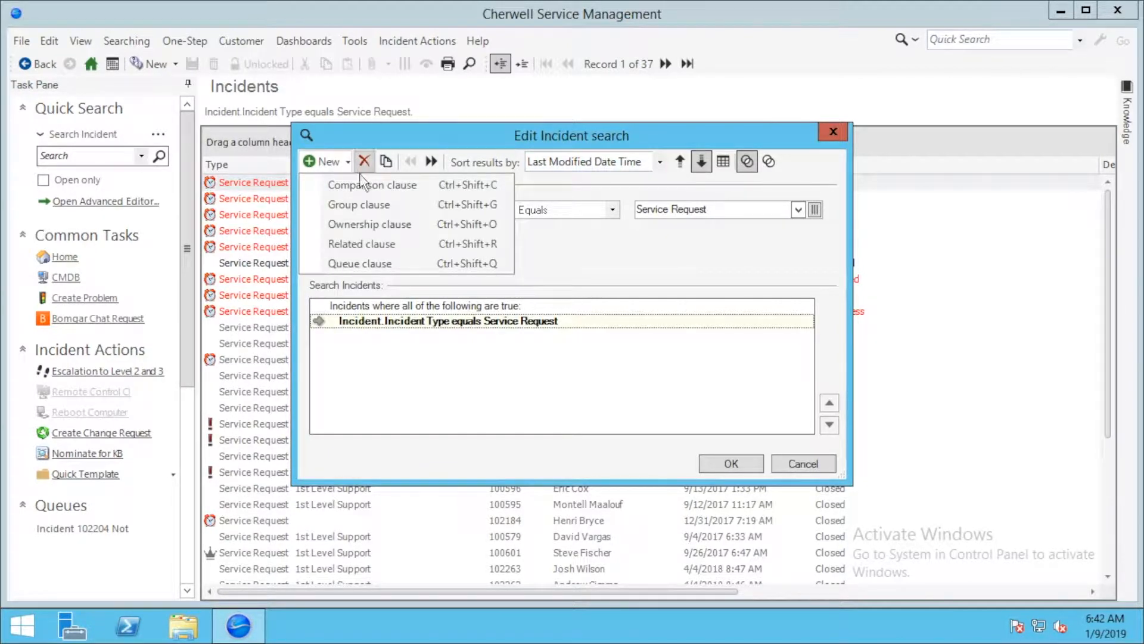
click(349, 159)
click(349, 161)
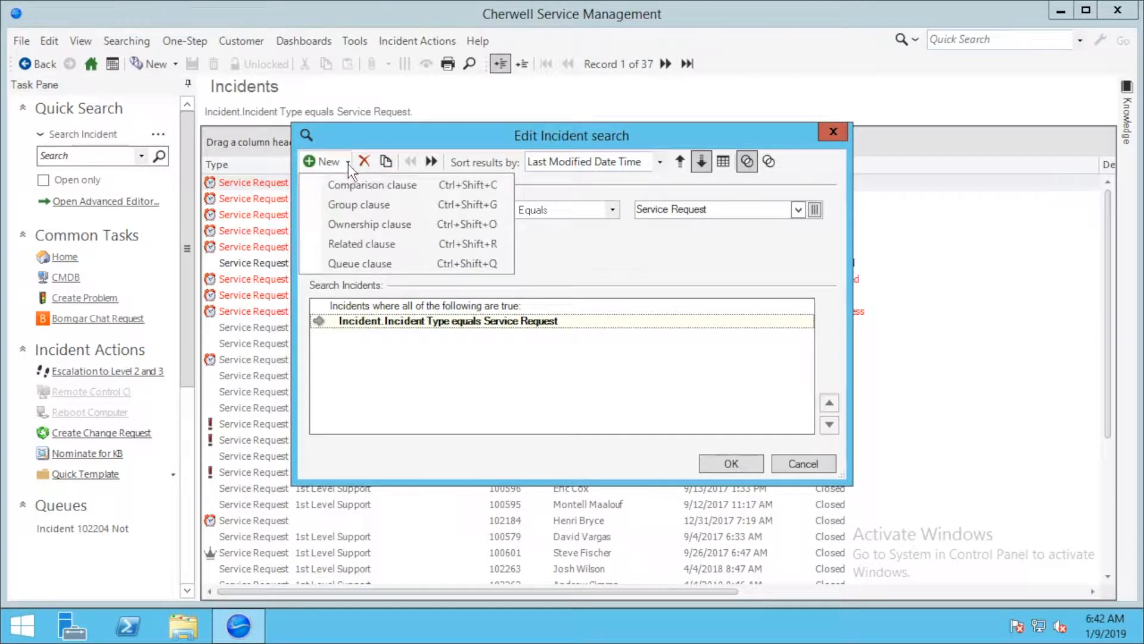
click(344, 243)
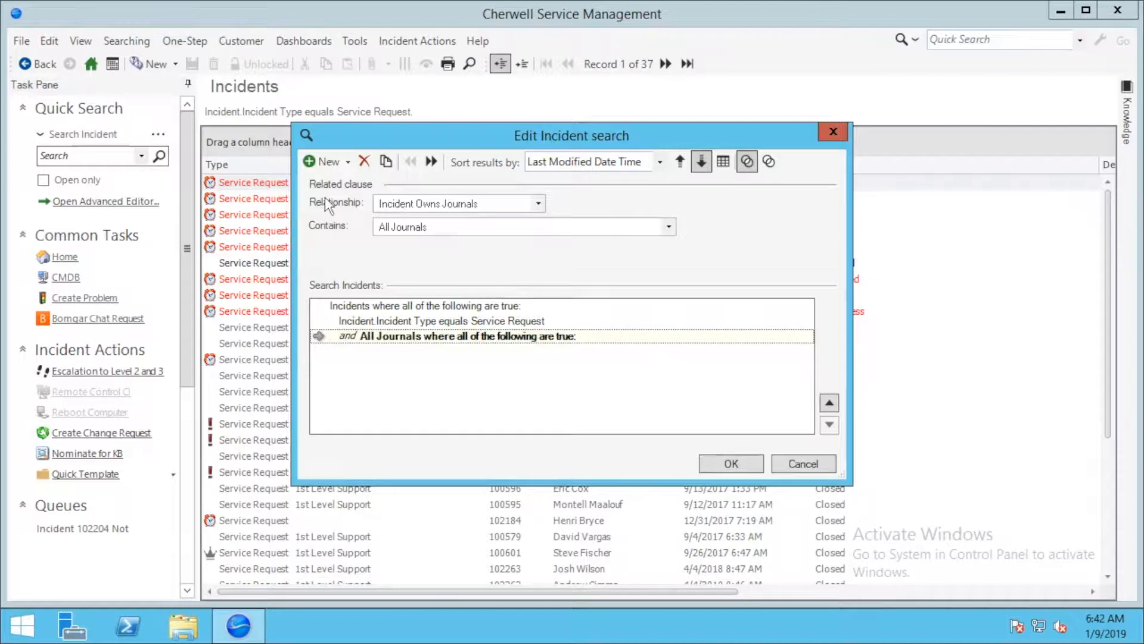
Set the Incident Owns Journals clause to contain "There is at least one Journal" and apply the search.
click(428, 205)
scroll(453, 376, up, 3)
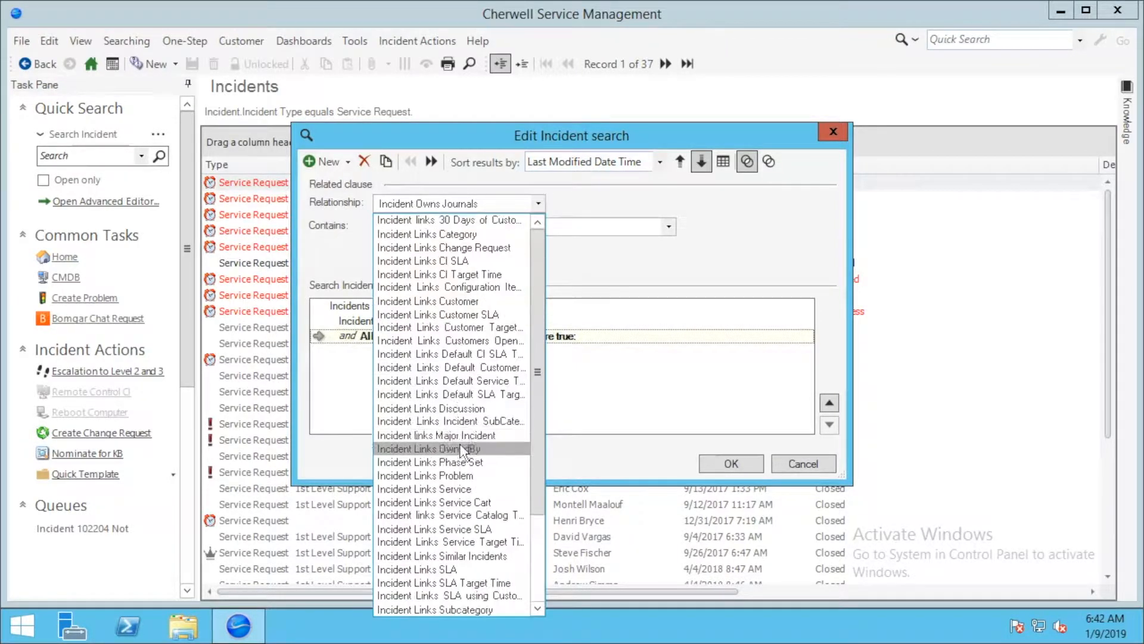
click(599, 268)
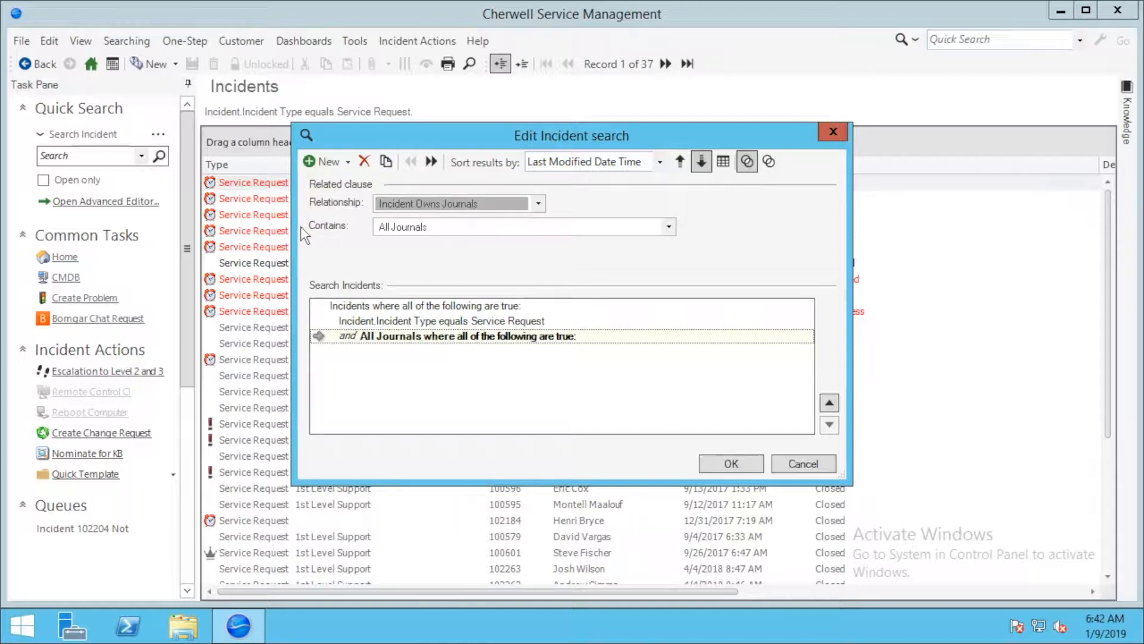
click(406, 226)
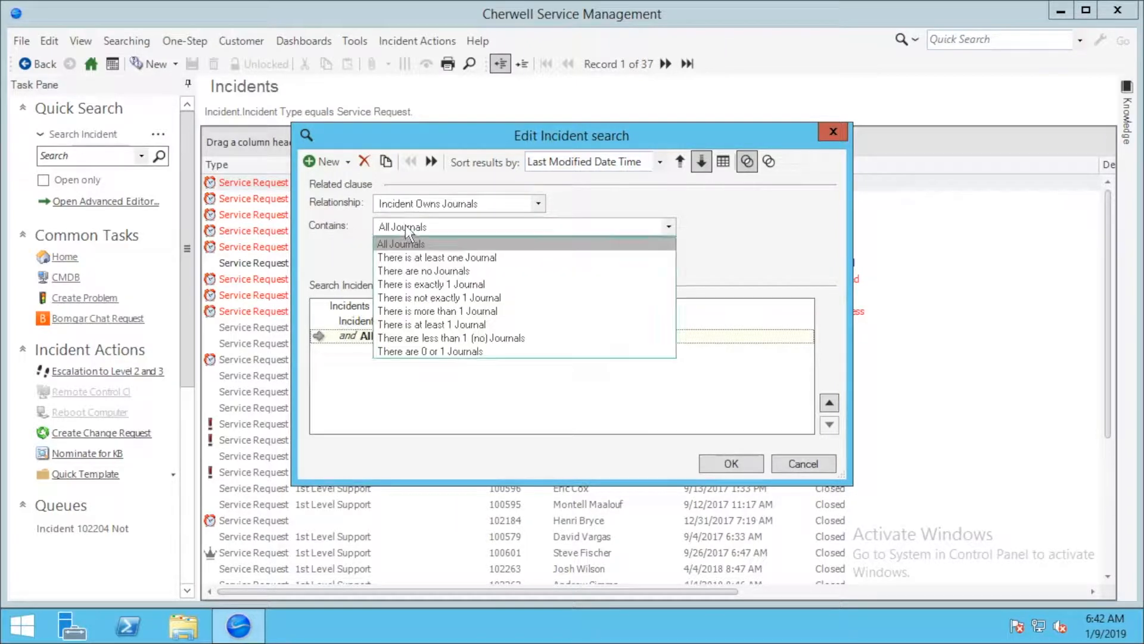
click(431, 257)
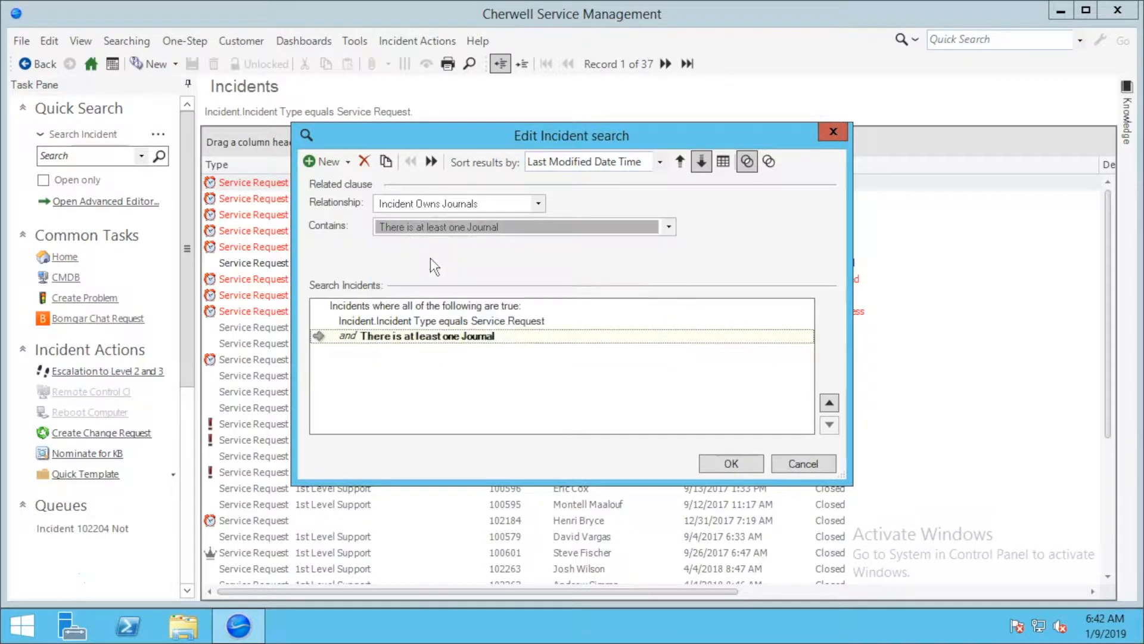
click(749, 467)
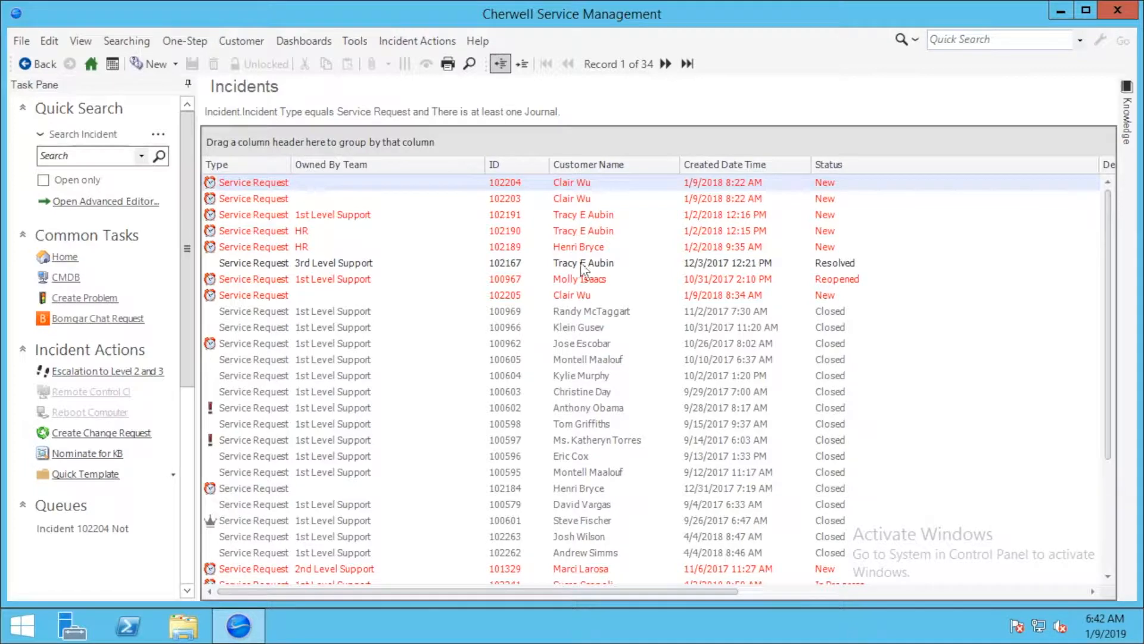
Select the second service request in the results and reopen the current search for editing.
click(582, 194)
click(582, 183)
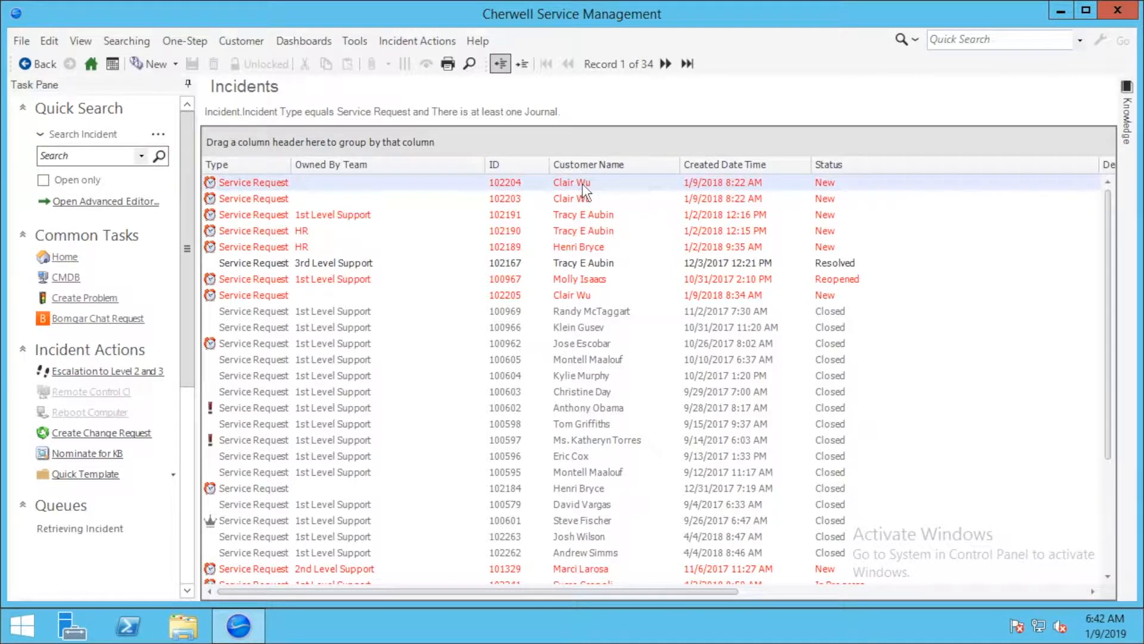
click(570, 201)
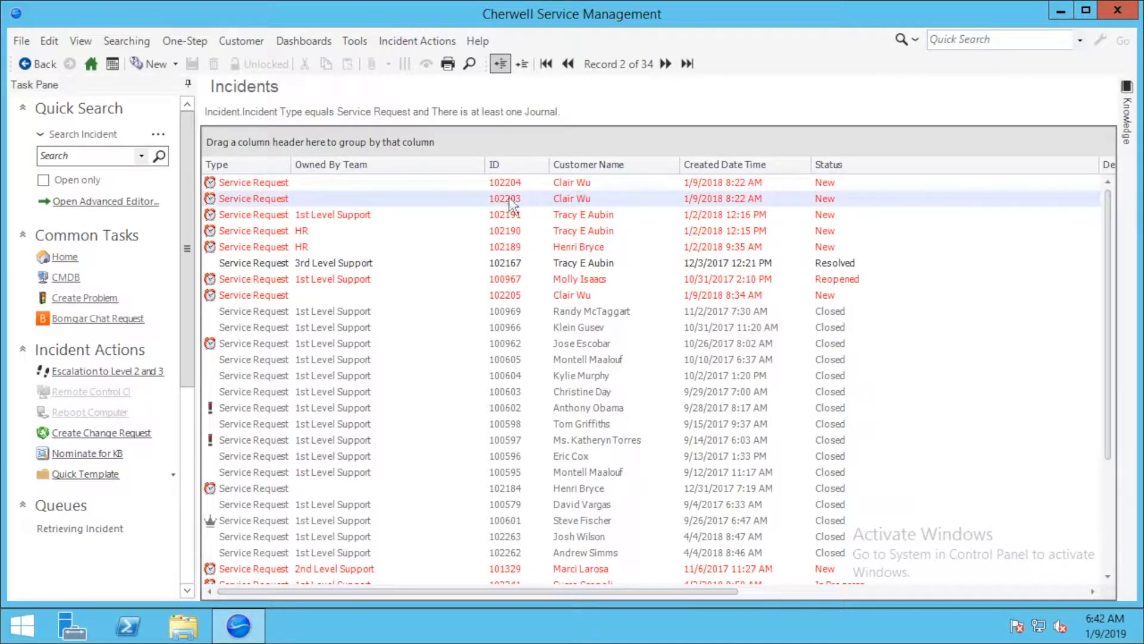
click(105, 43)
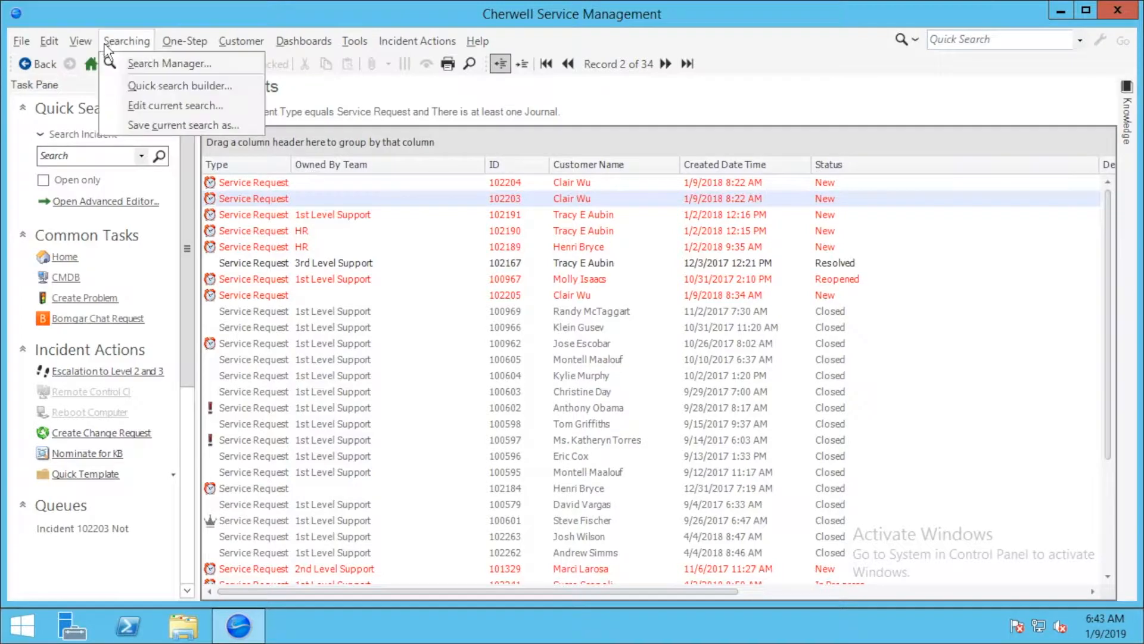
click(129, 105)
Add a comparison nested under the "There is at least one Journal" clause, using the Journal Type Name field.
click(465, 337)
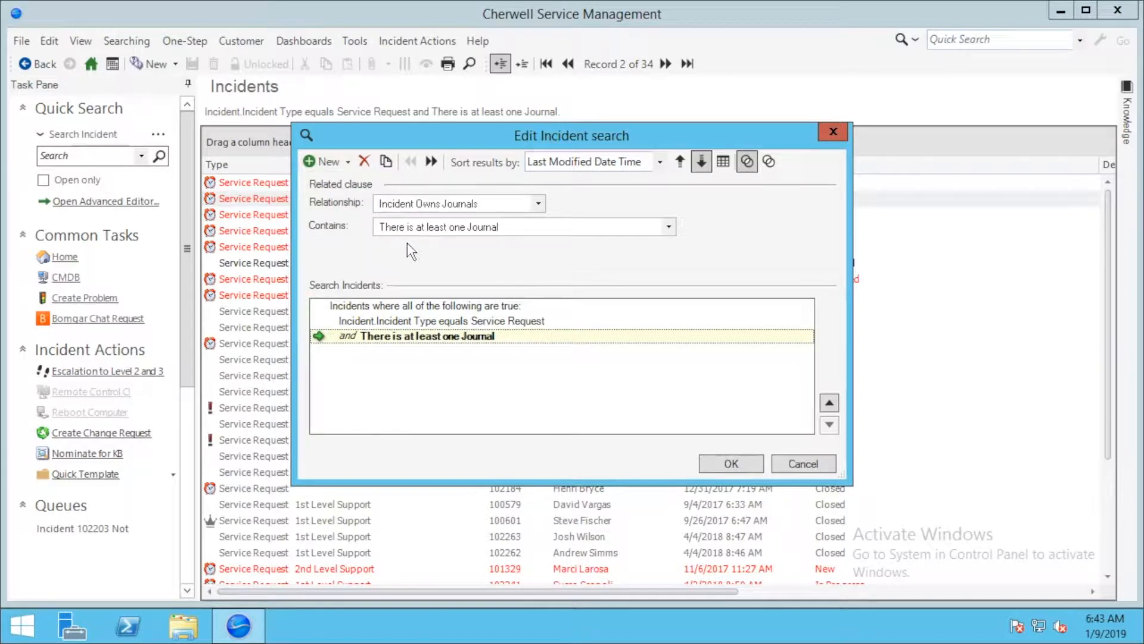
click(366, 322)
click(369, 337)
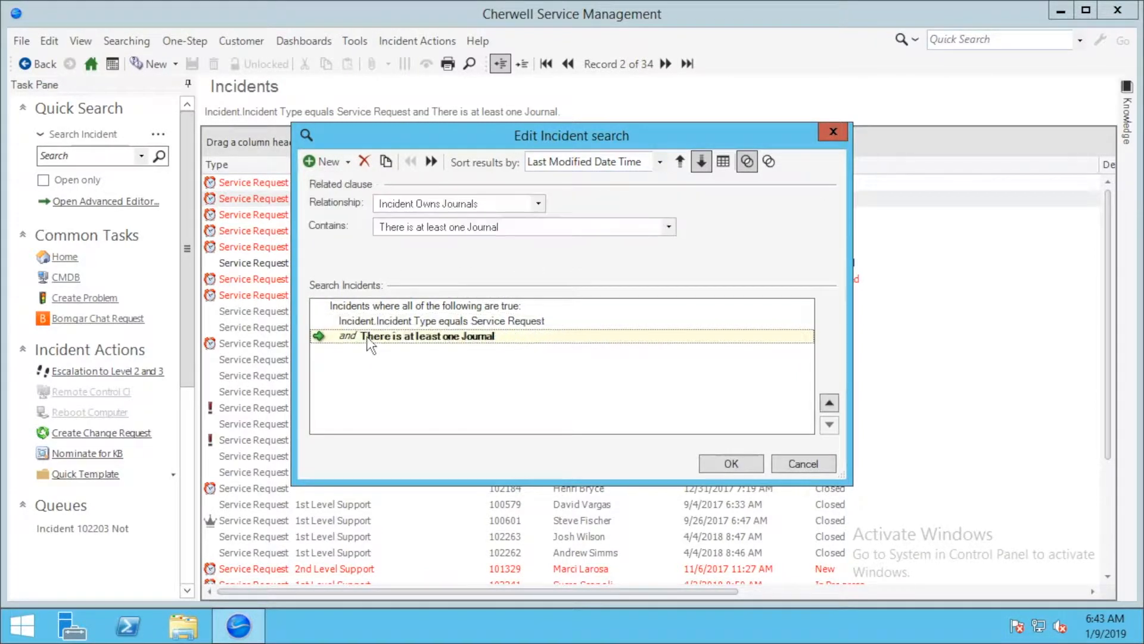
click(317, 162)
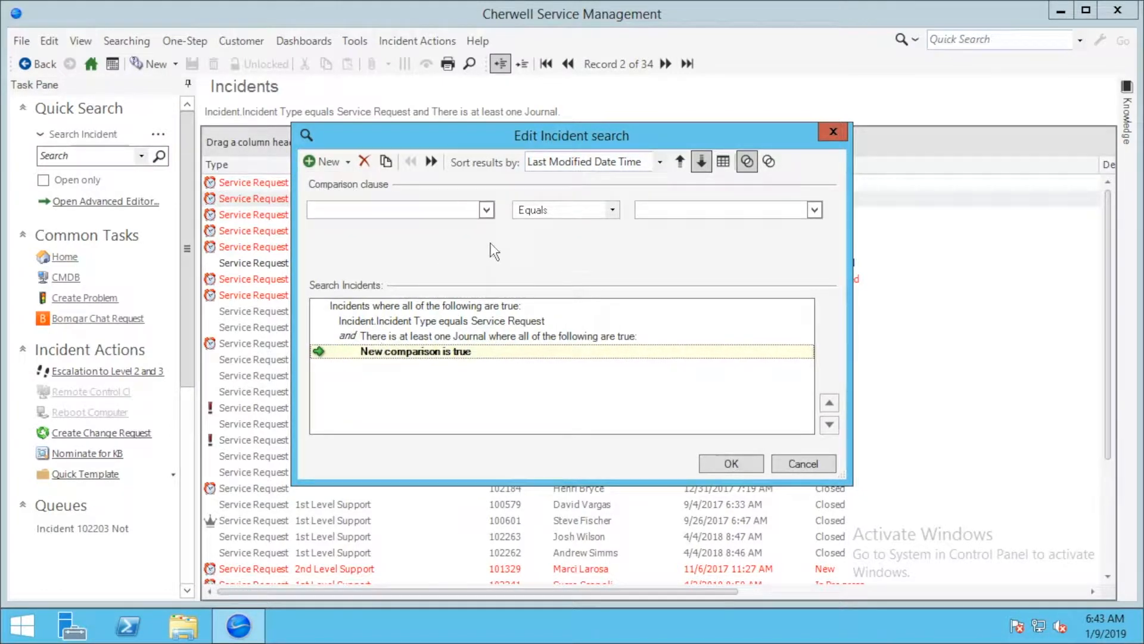
click(487, 210)
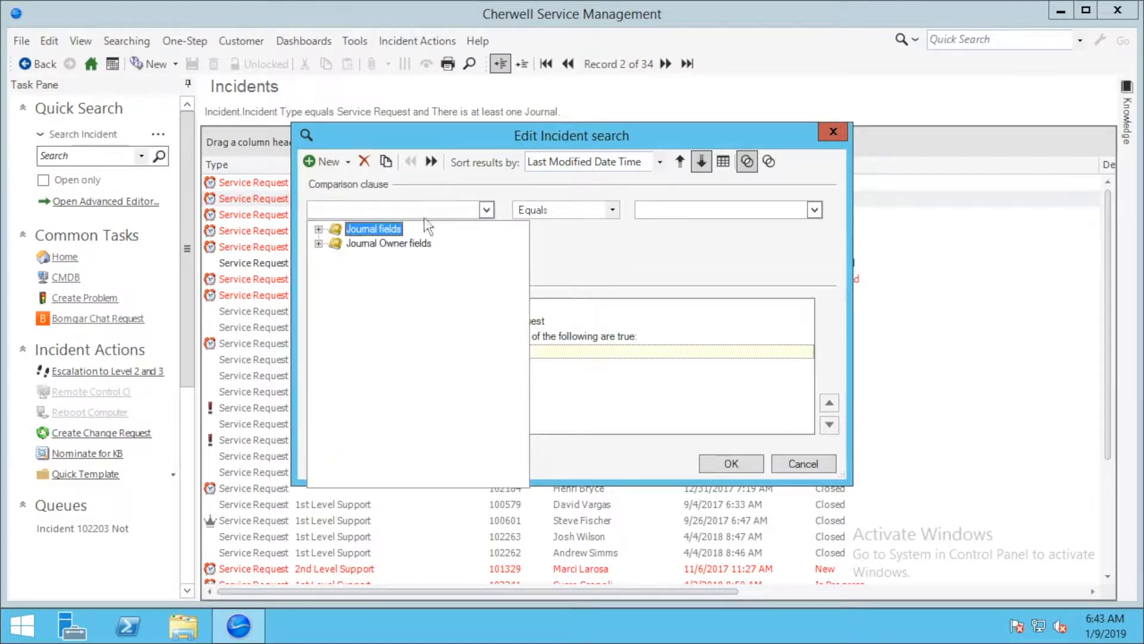
double_click(362, 233)
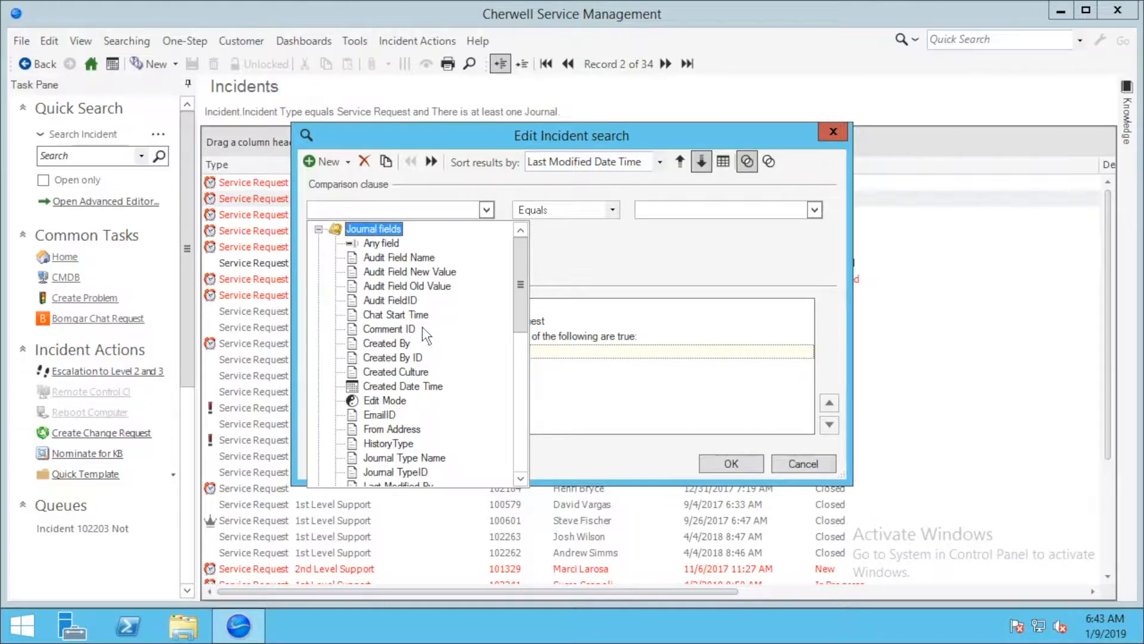
scroll(372, 355, down, 2)
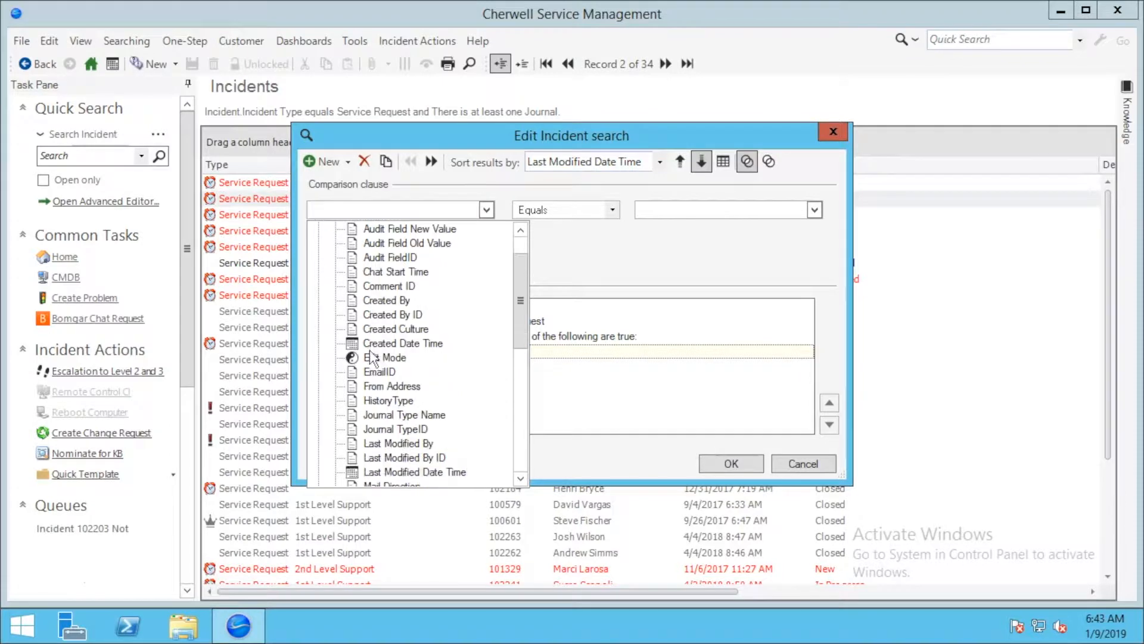
click(391, 374)
click(392, 374)
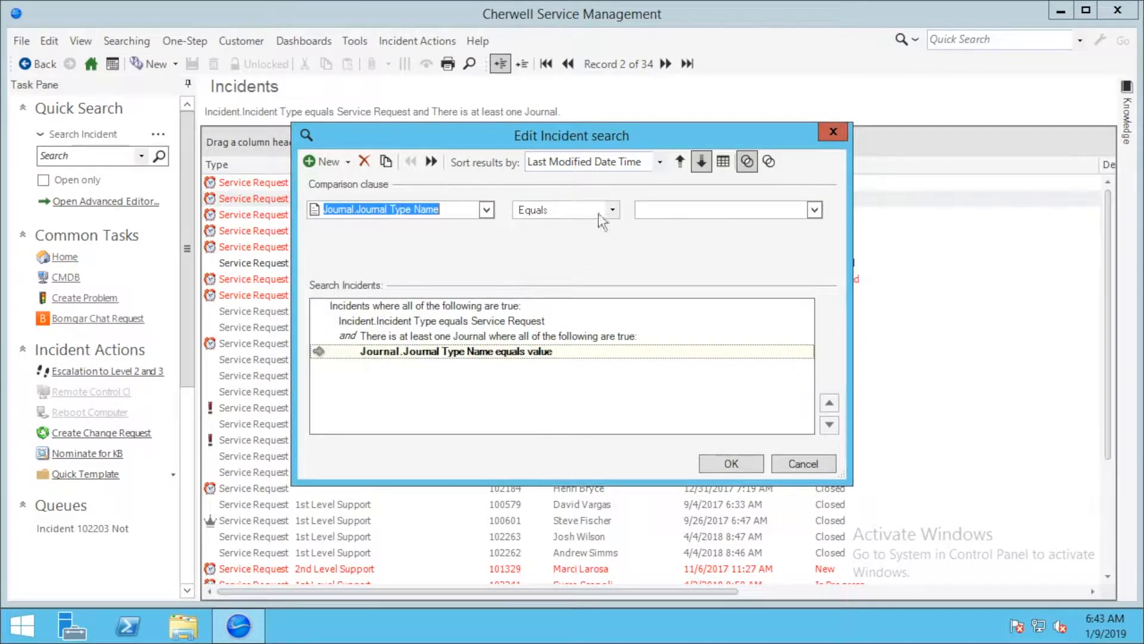
Set the Journal Type Name comparison to equal "Journal - Note" and apply the search.
click(672, 213)
text(Jour)
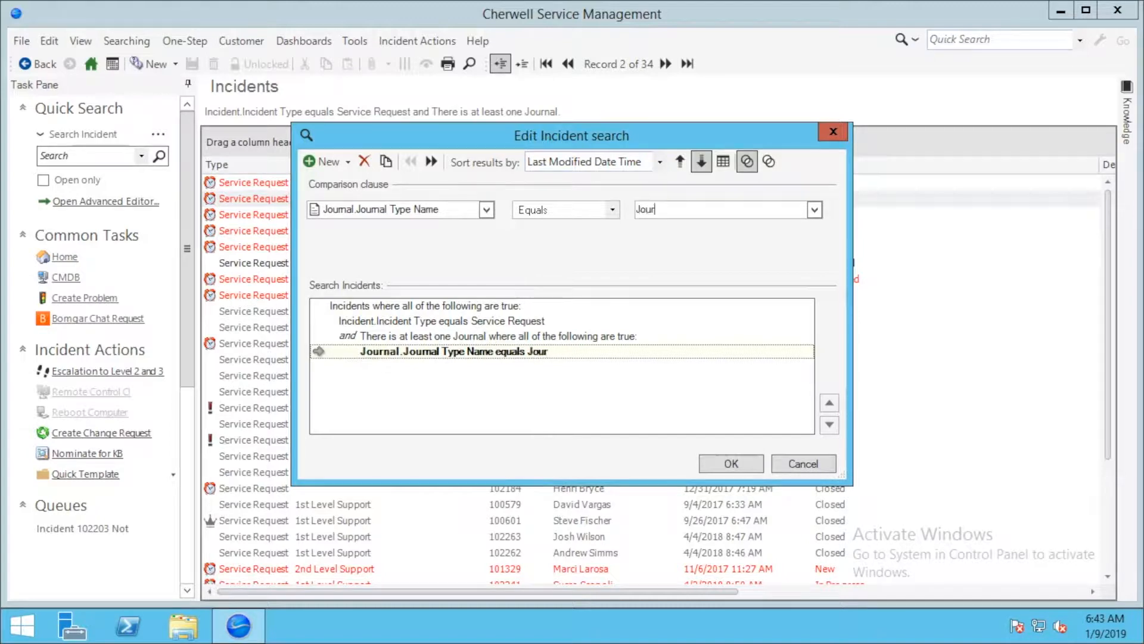
text(nal - Note)
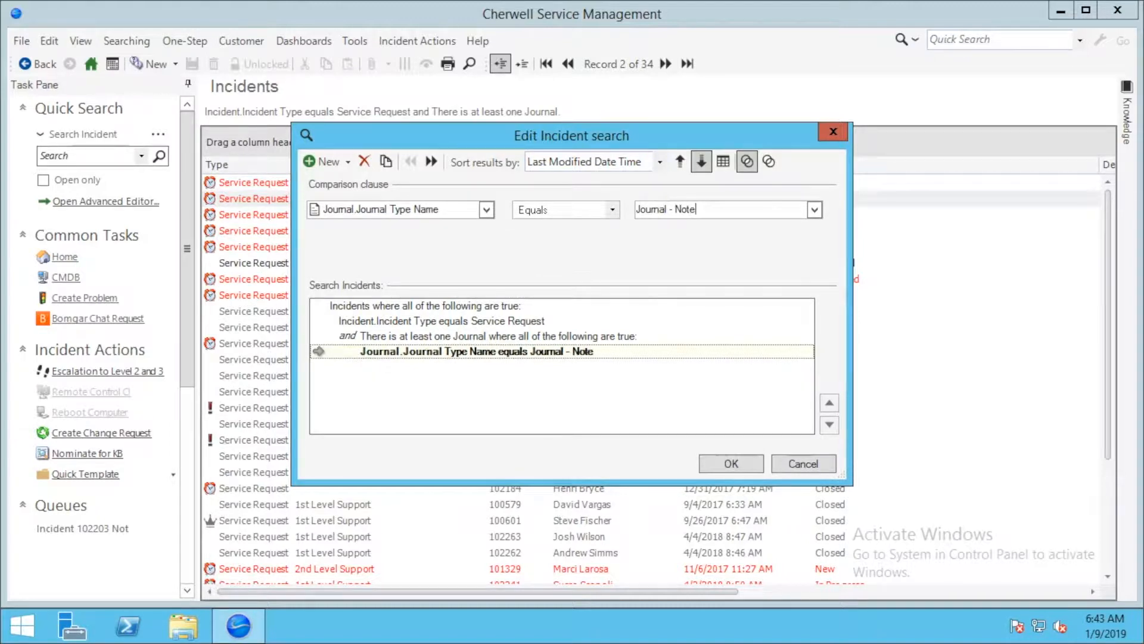
click(746, 464)
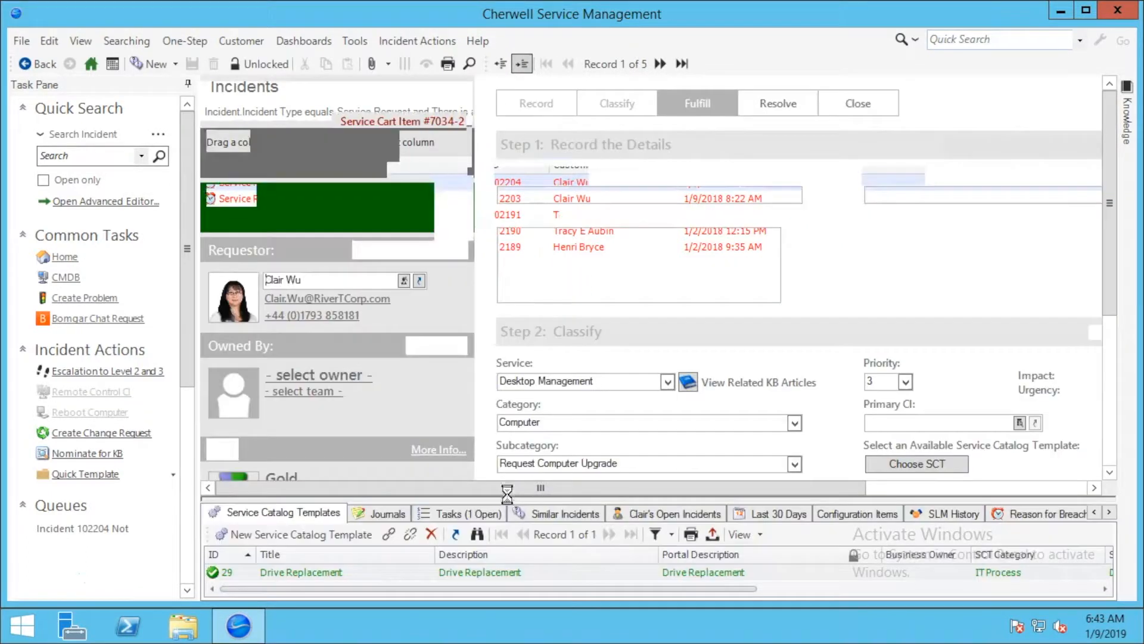
Show the journals of the first resulting service request and enlarge the area listing them.
click(375, 513)
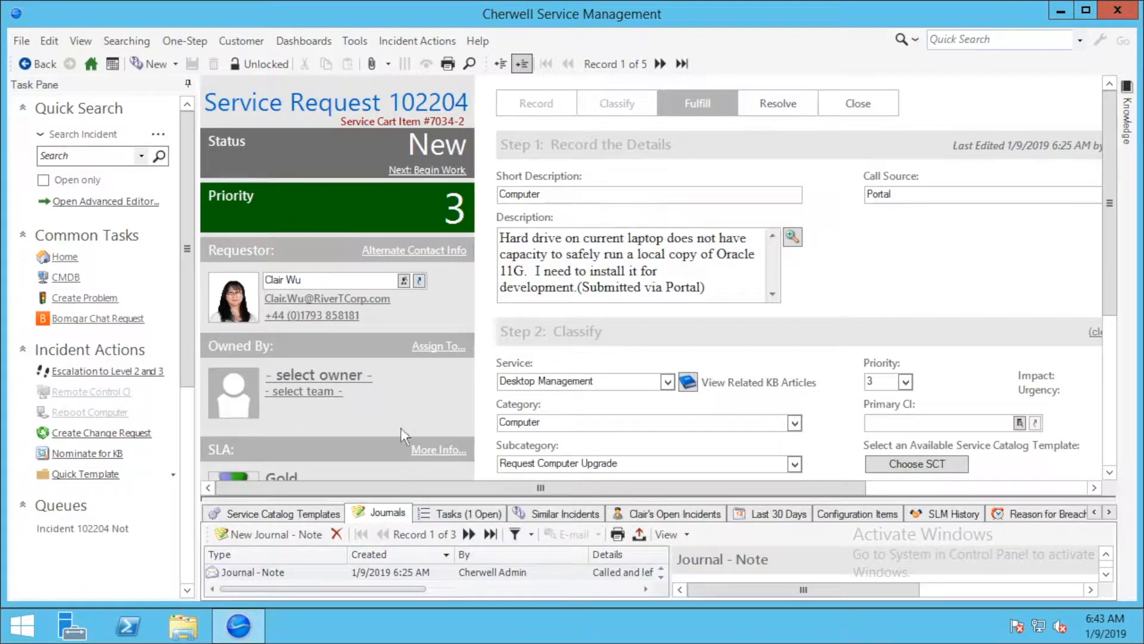
drag(390, 496, 408, 410)
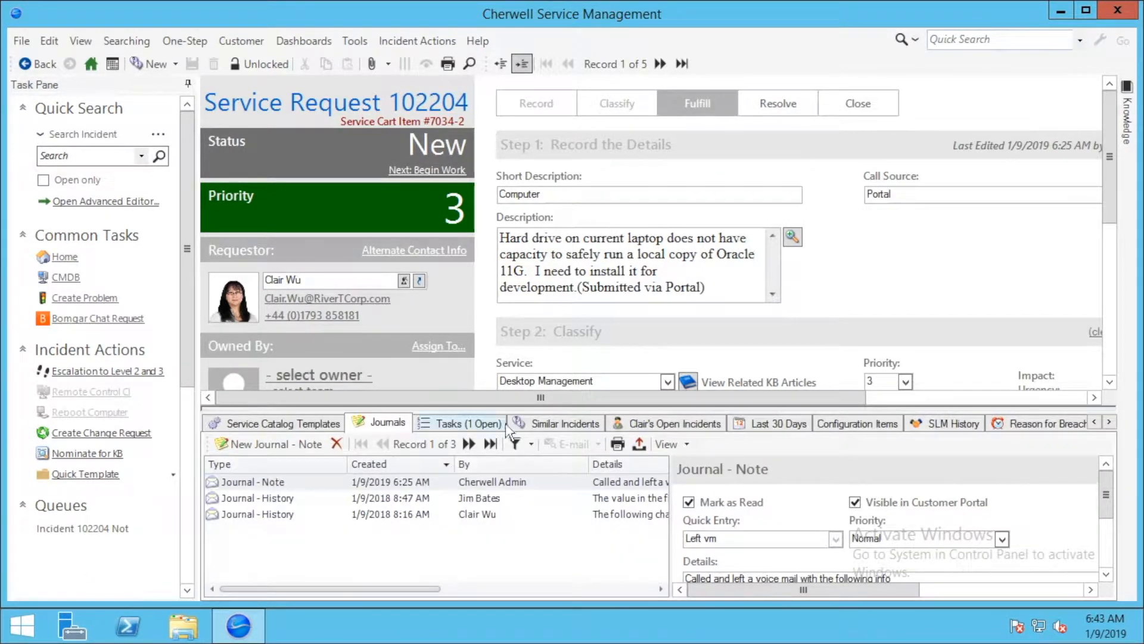
drag(489, 372, 490, 345)
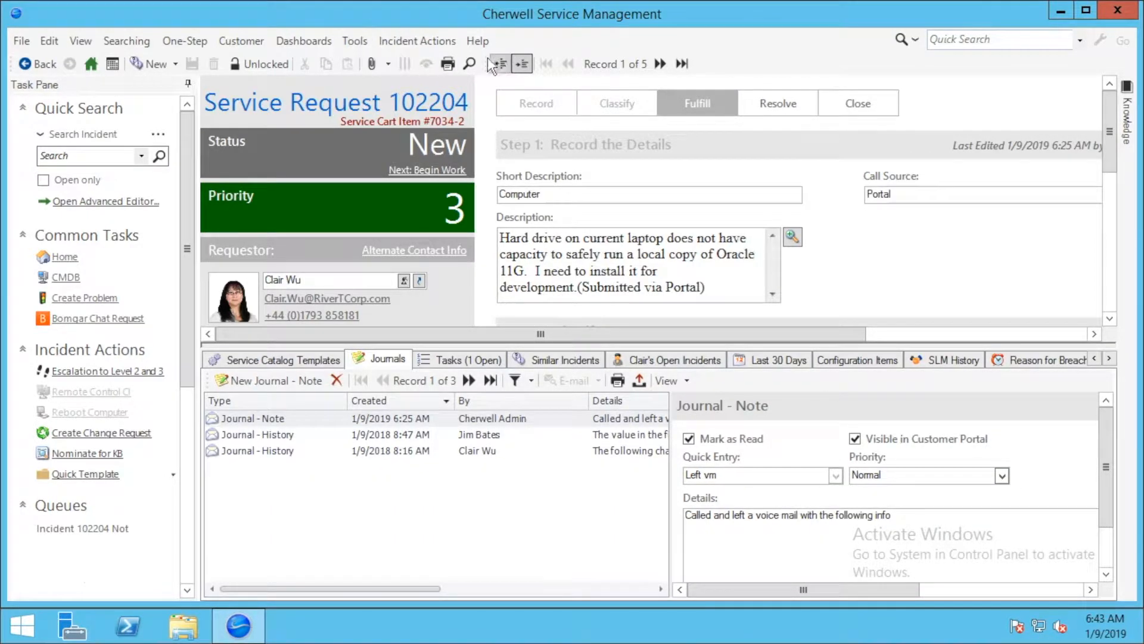
click(124, 38)
mouse_move(242, 41)
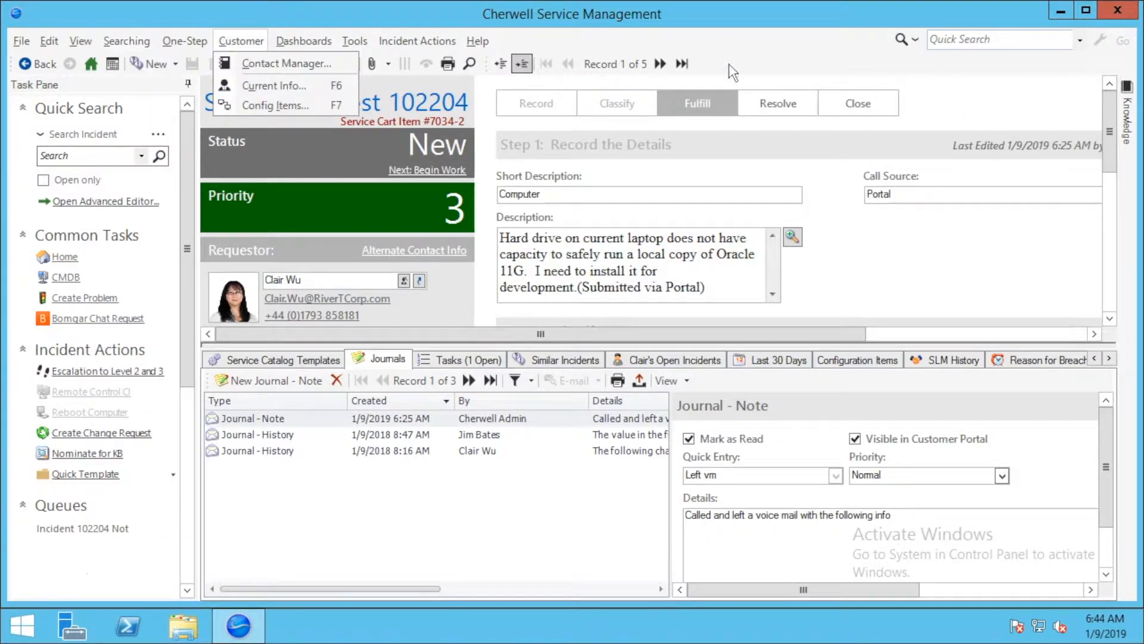
click(734, 38)
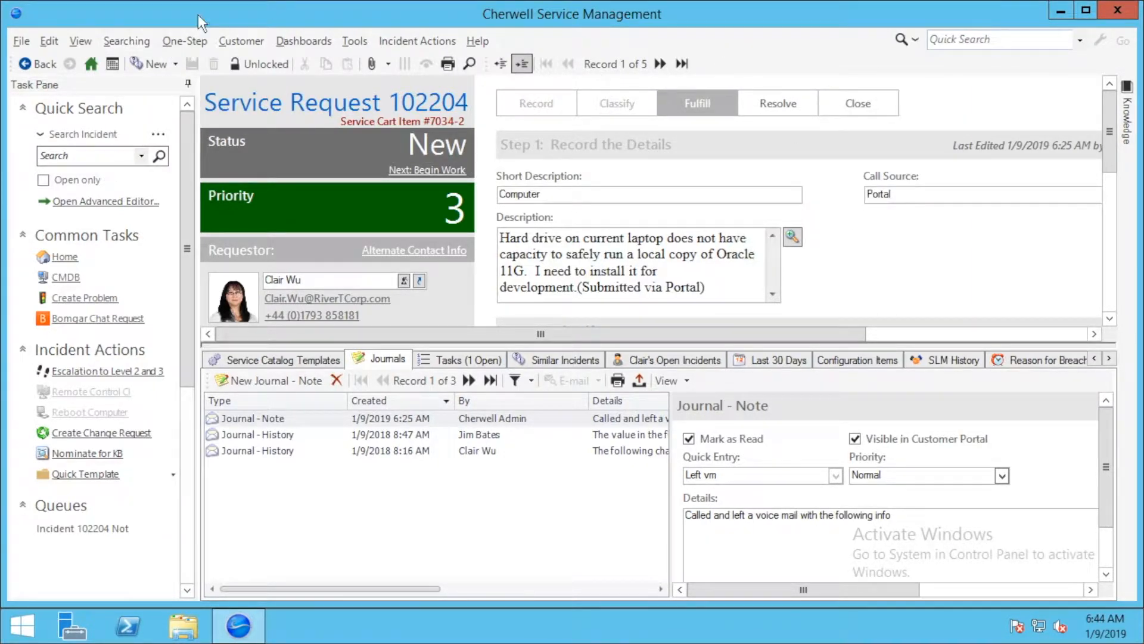
Reopen the current incident search for editing and set the Incident Owns Journals clause to at least 2 Journals.
click(130, 40)
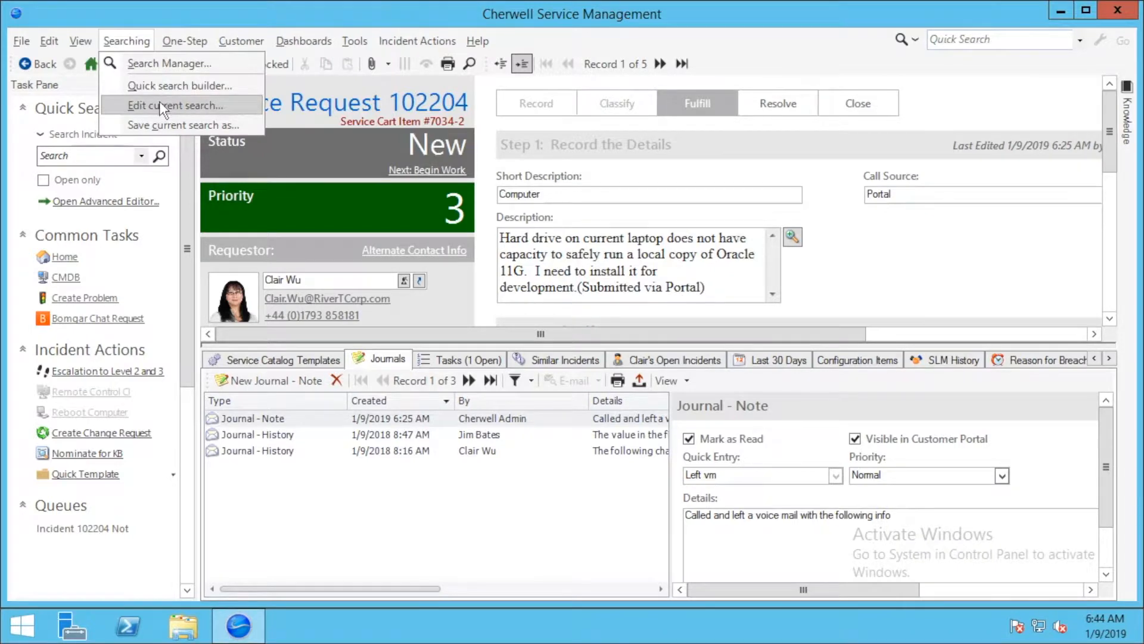
click(159, 101)
click(565, 338)
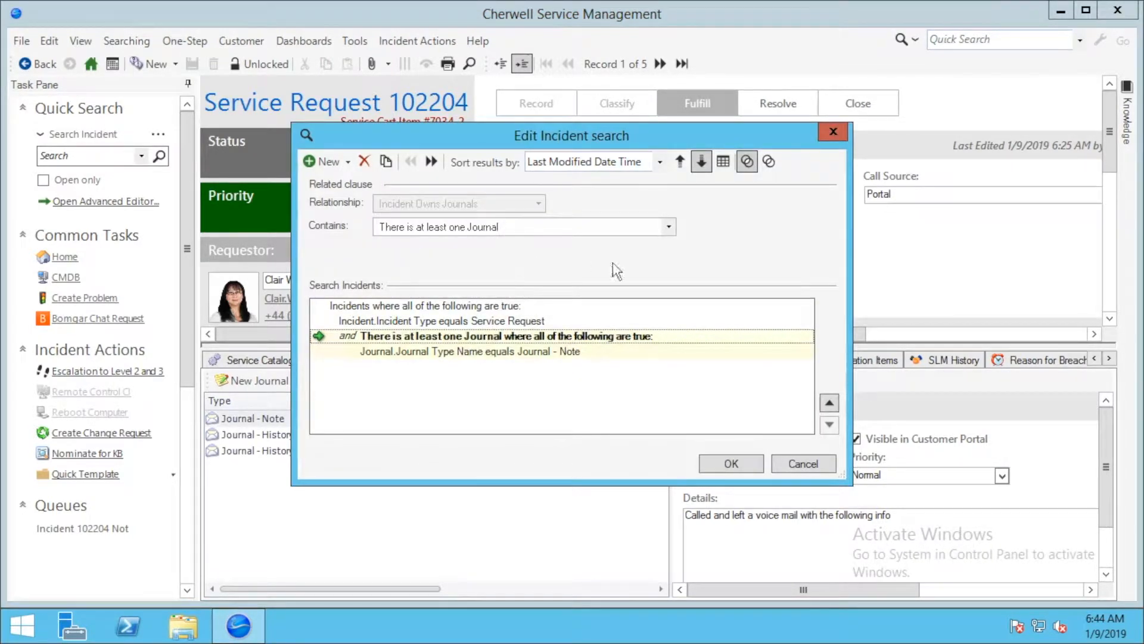
drag(687, 133, 811, 75)
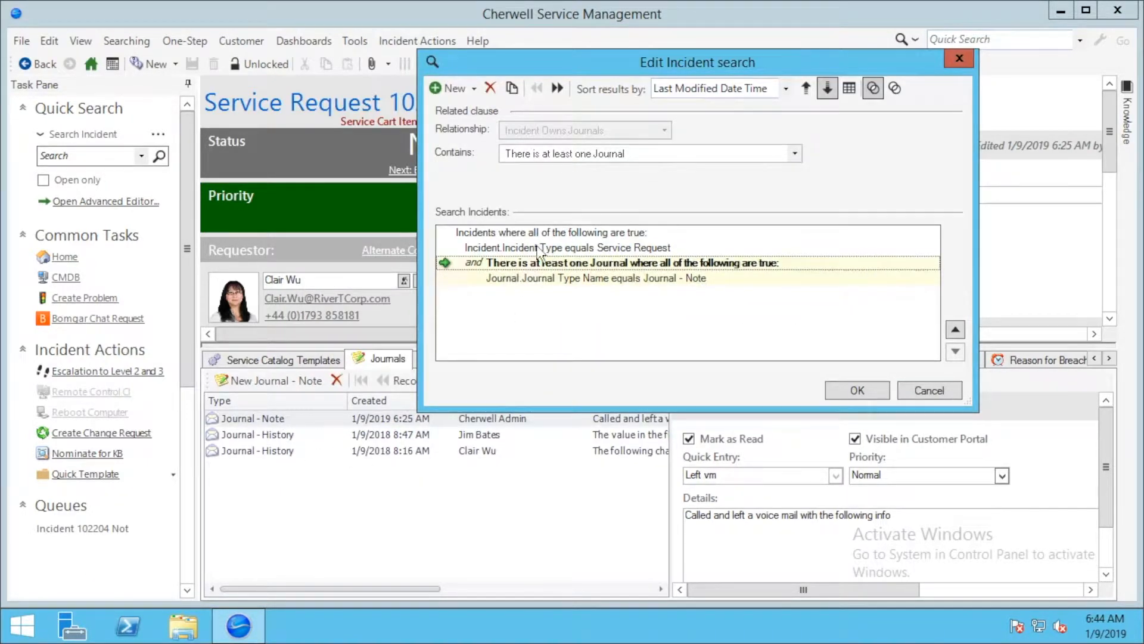
click(596, 156)
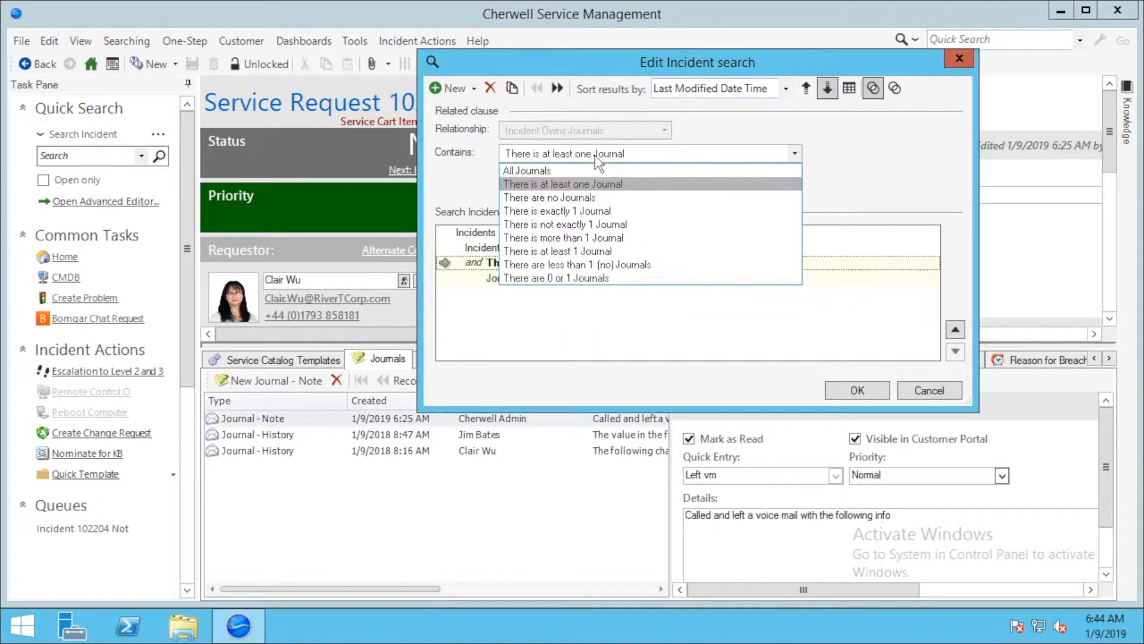
click(583, 256)
click(548, 174)
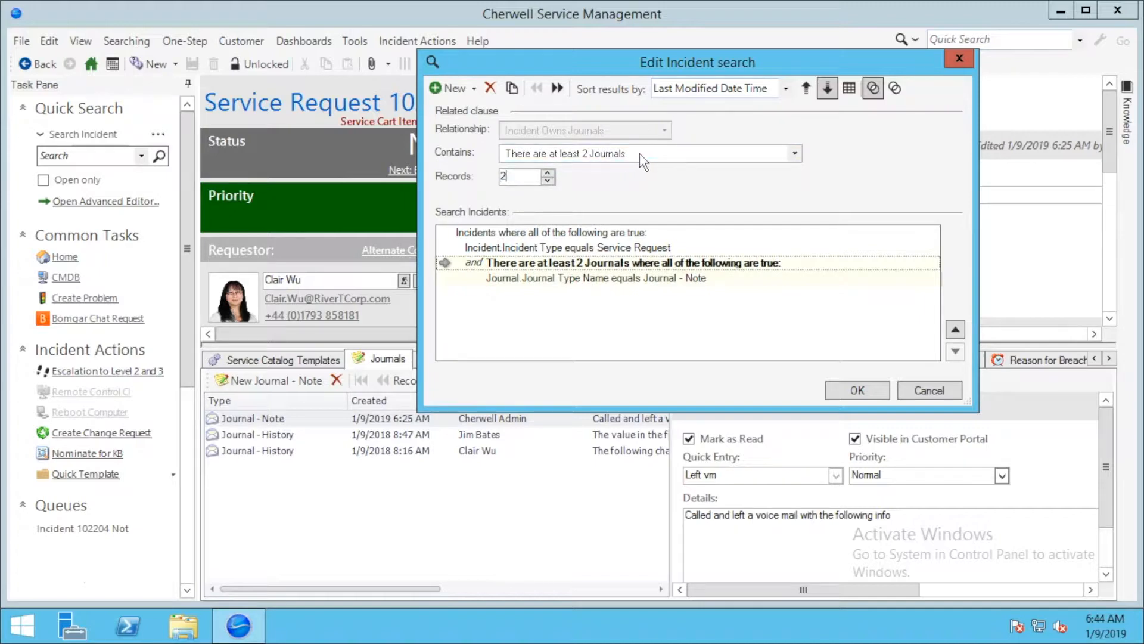
Try other record counts for the Journals clause, keeping the condition "There are at least 2 Journals".
click(582, 153)
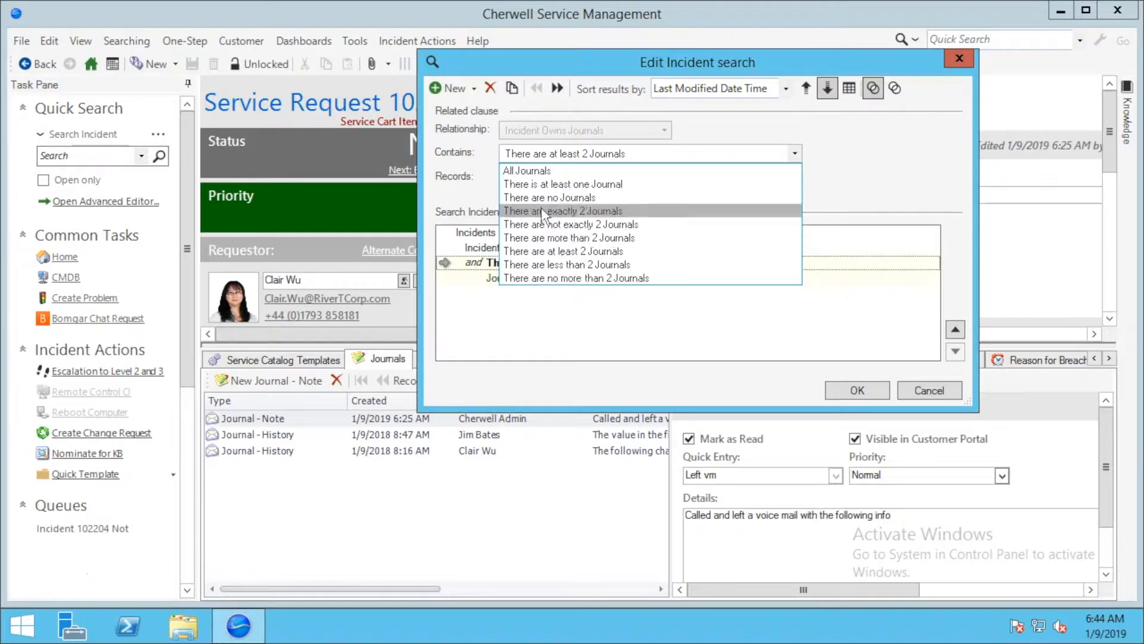
click(596, 254)
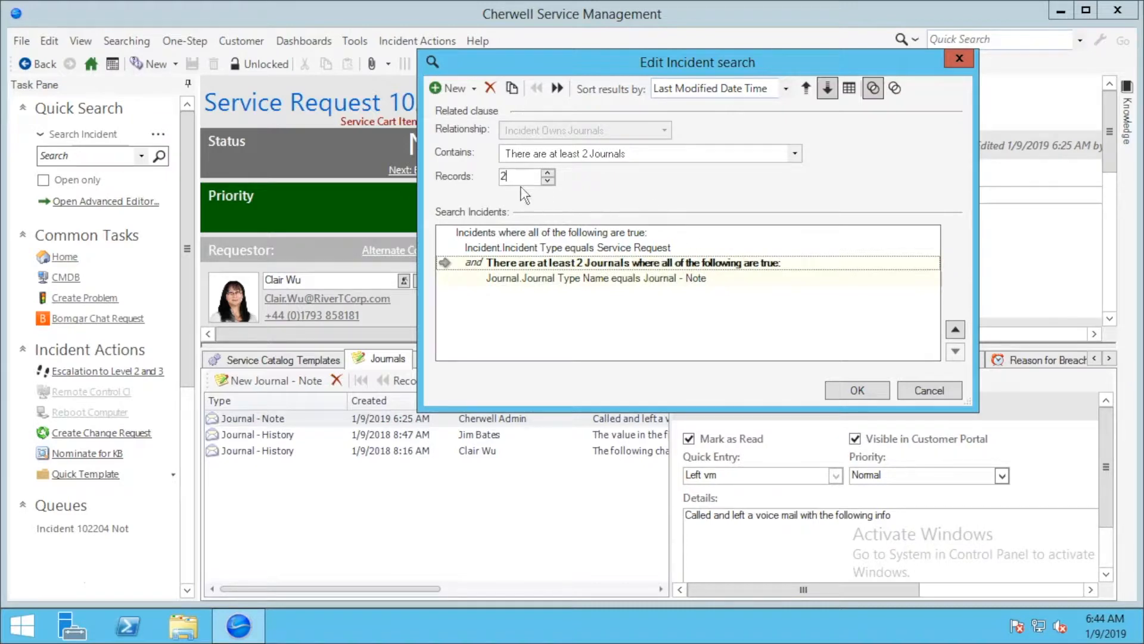
click(548, 173)
click(548, 180)
click(548, 180)
Compare the settings of the "at least 2 Journals" clause with those of its nested Journal Type Name comparison.
click(619, 278)
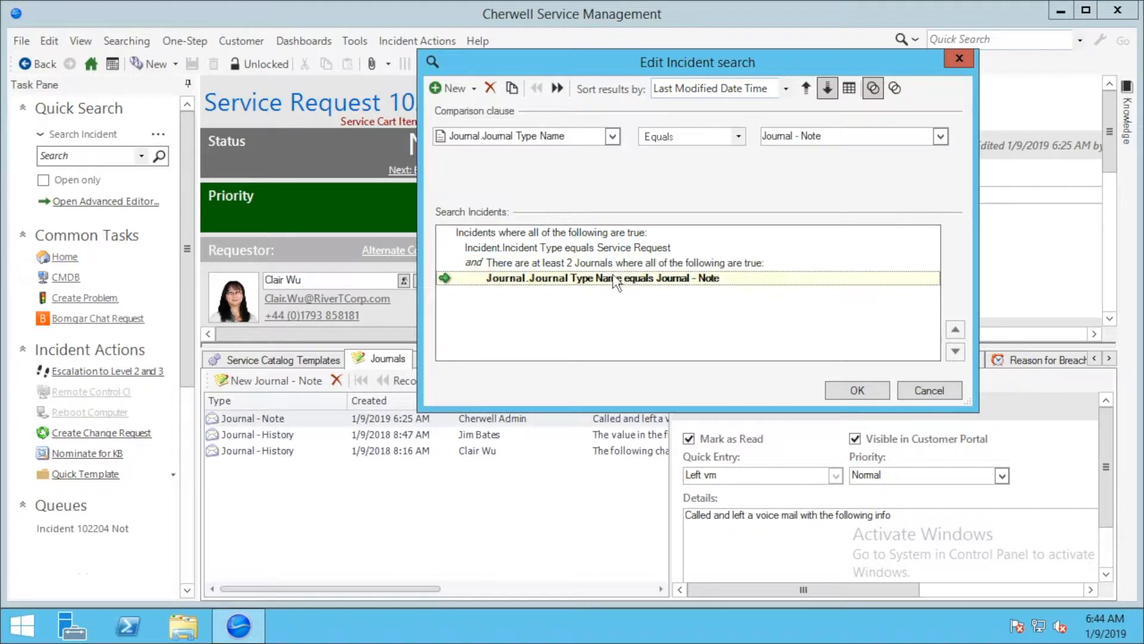
click(620, 265)
click(609, 279)
click(603, 267)
click(606, 278)
click(609, 266)
click(609, 279)
click(744, 263)
click(742, 279)
click(833, 140)
click(651, 264)
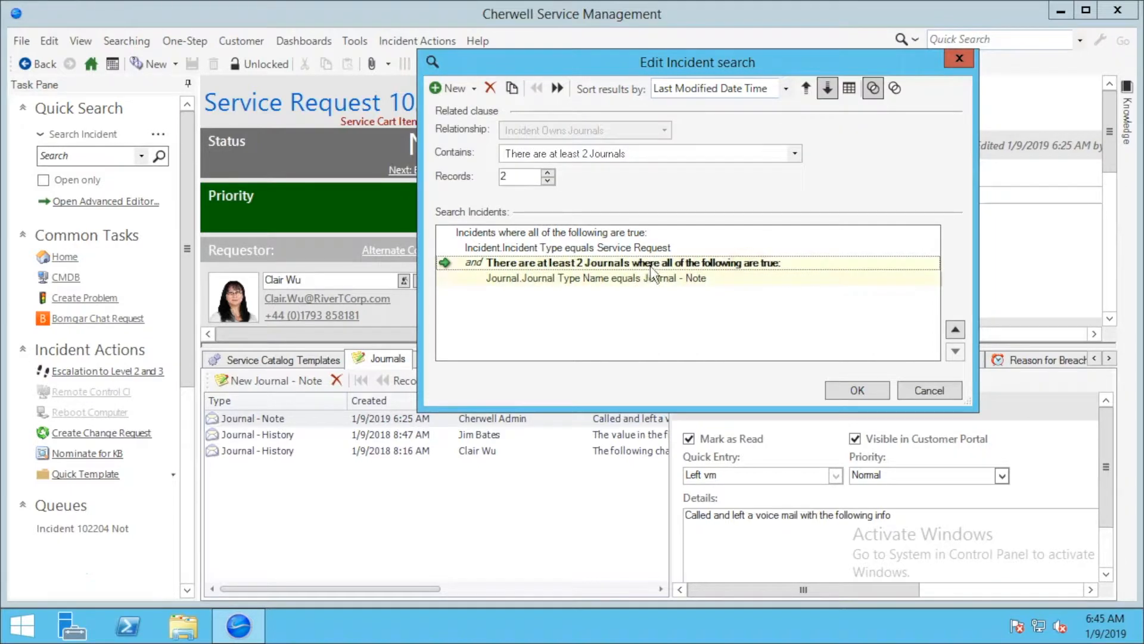
click(653, 278)
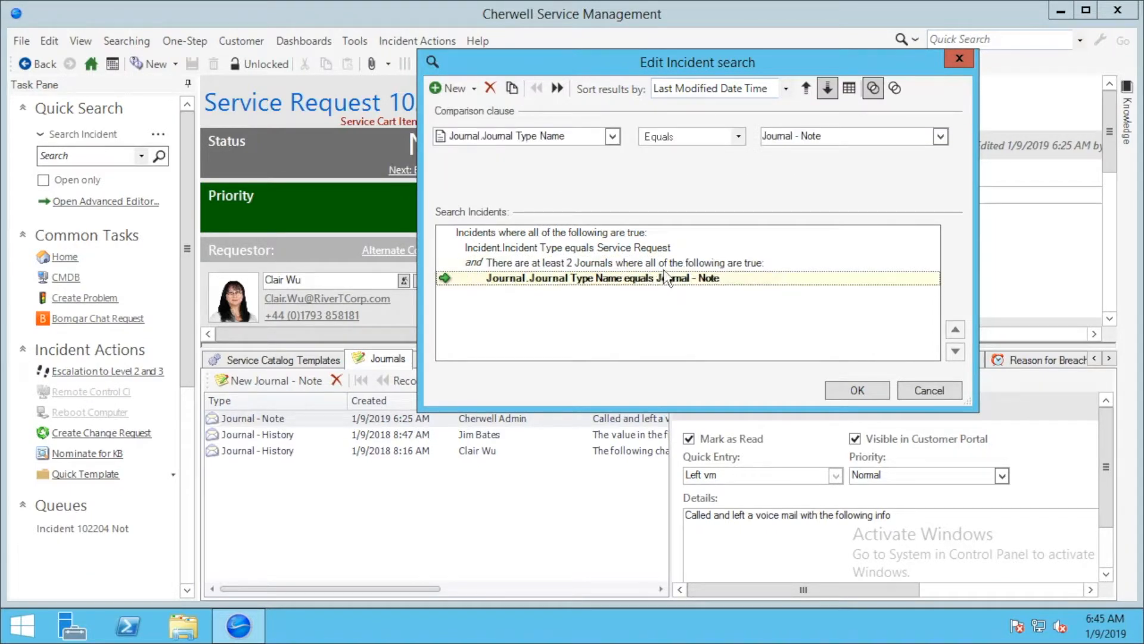
click(665, 265)
click(672, 274)
click(673, 263)
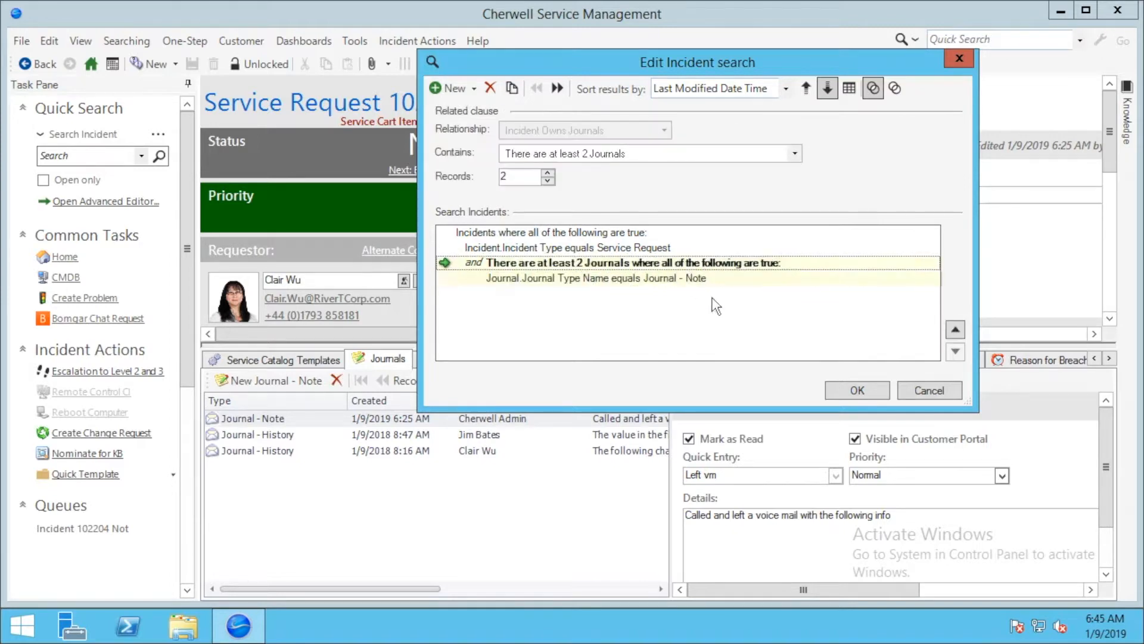
Apply the edited search and show the first resulting service request's journals in an enlarged list.
click(858, 387)
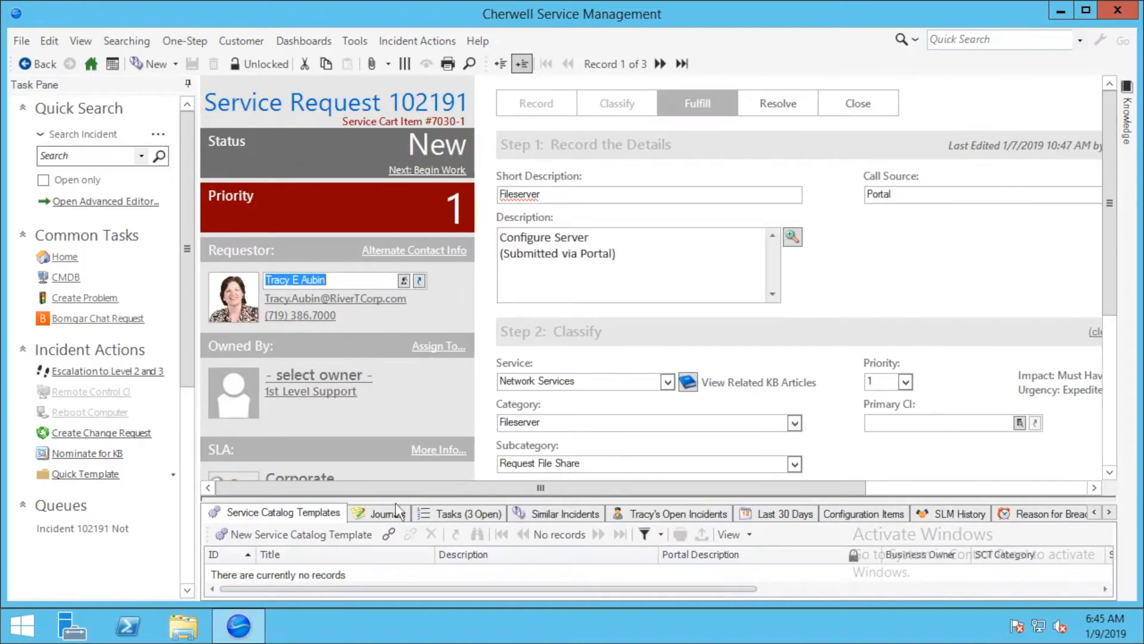
click(385, 516)
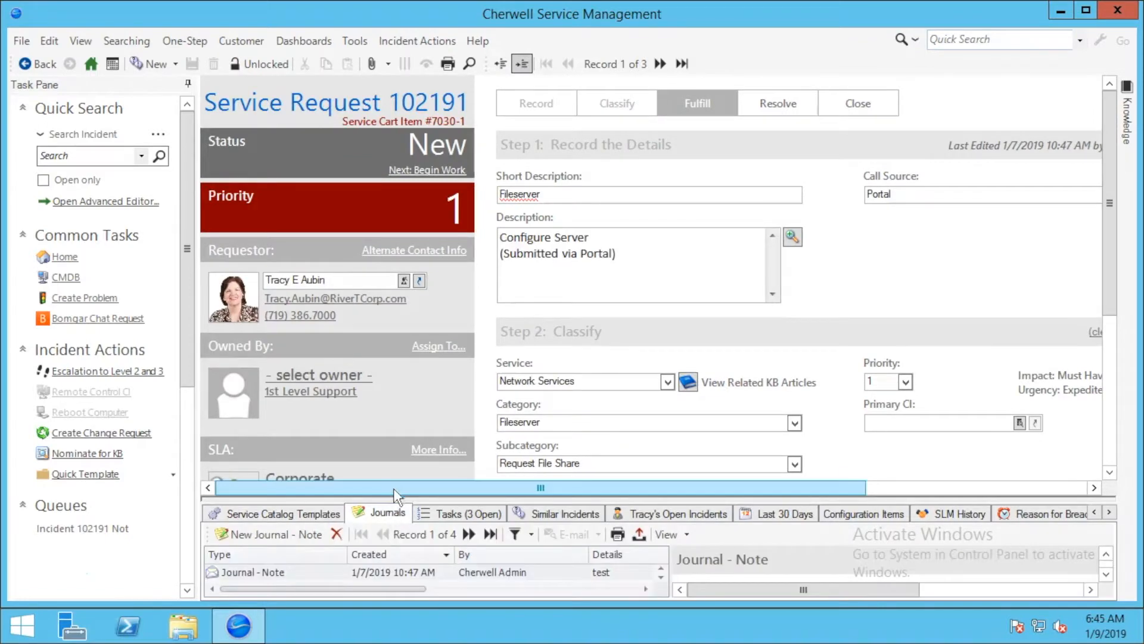
drag(394, 497, 385, 356)
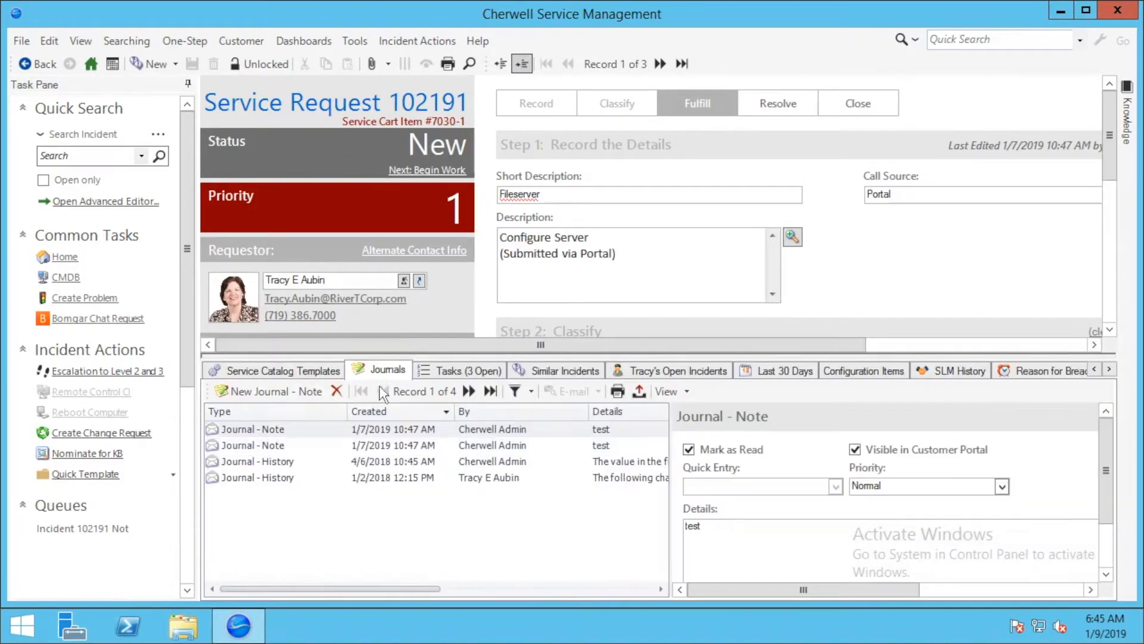
Examine the two Journal - Note entries of the service request and their Details text.
click(305, 440)
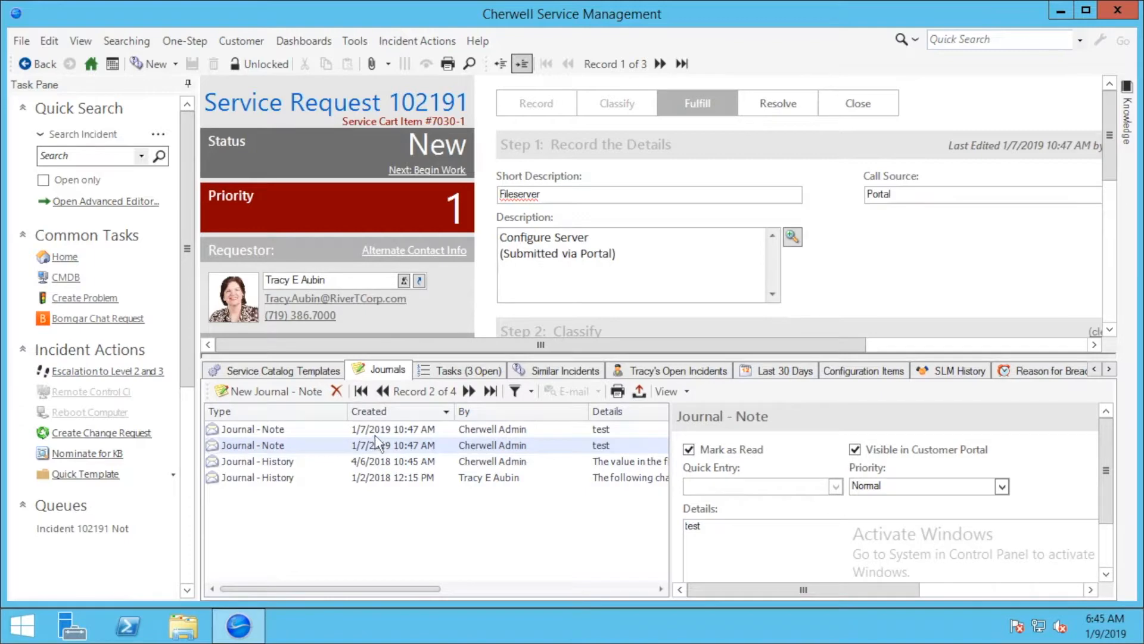
click(740, 523)
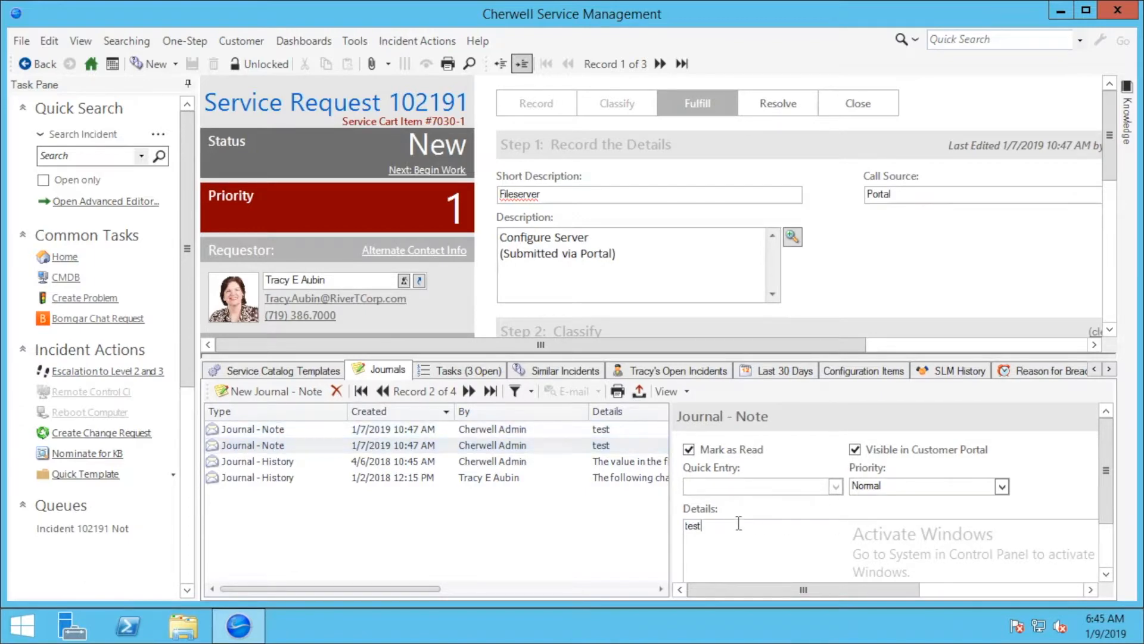
click(276, 441)
click(274, 433)
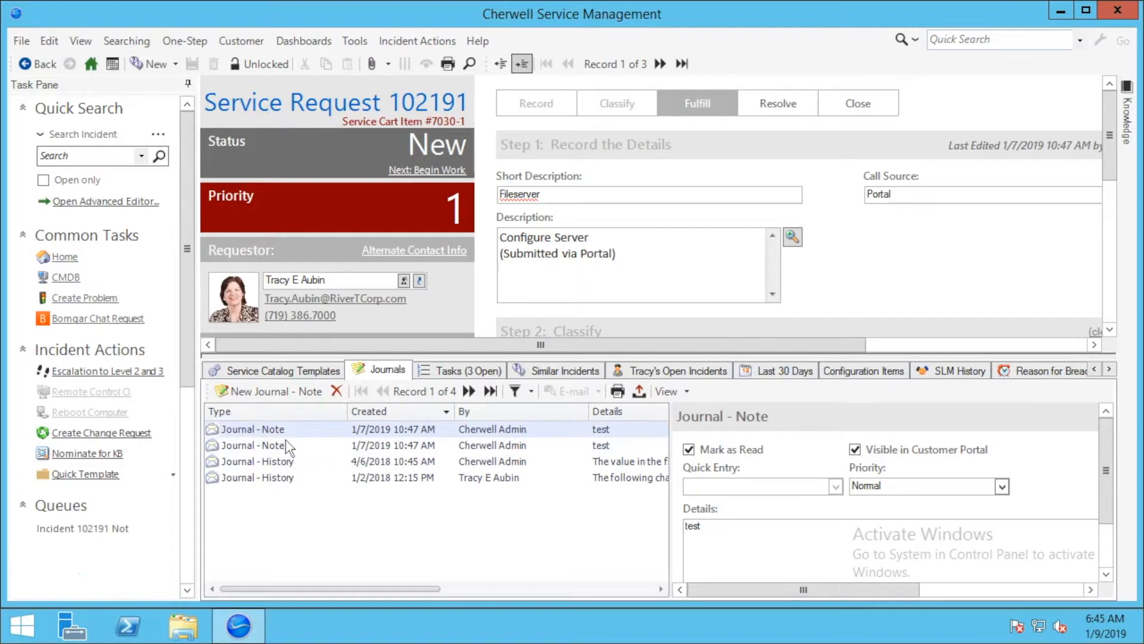
click(288, 447)
Edit the current search to add a nested comparison Journal.Quick Journal equals "Left vm" below the Journal Type Name comparison.
click(117, 44)
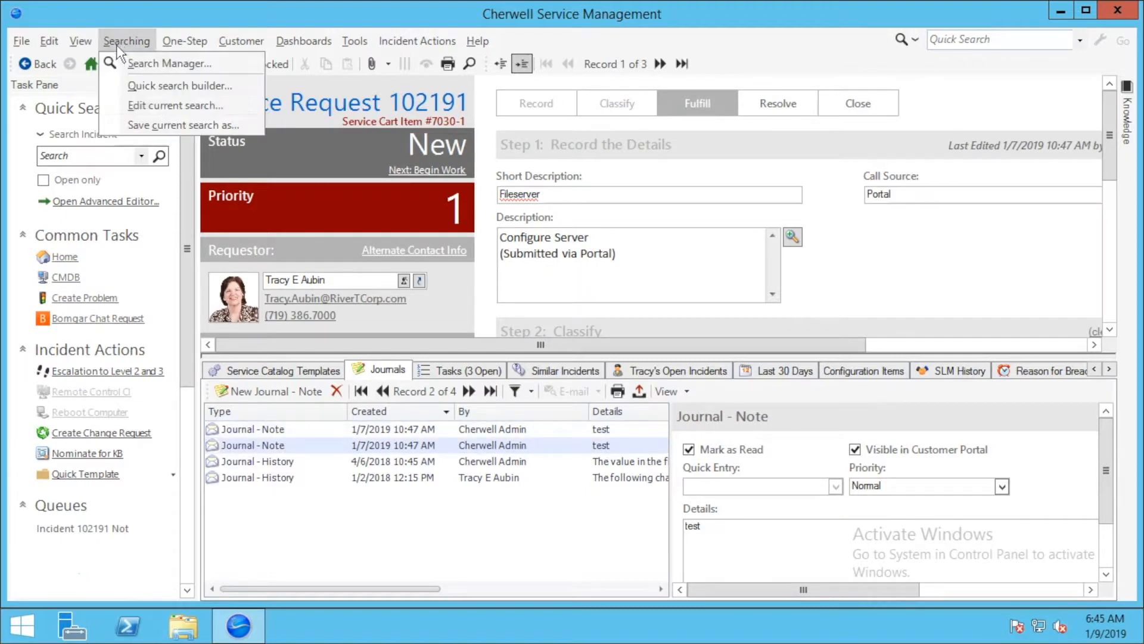
click(155, 104)
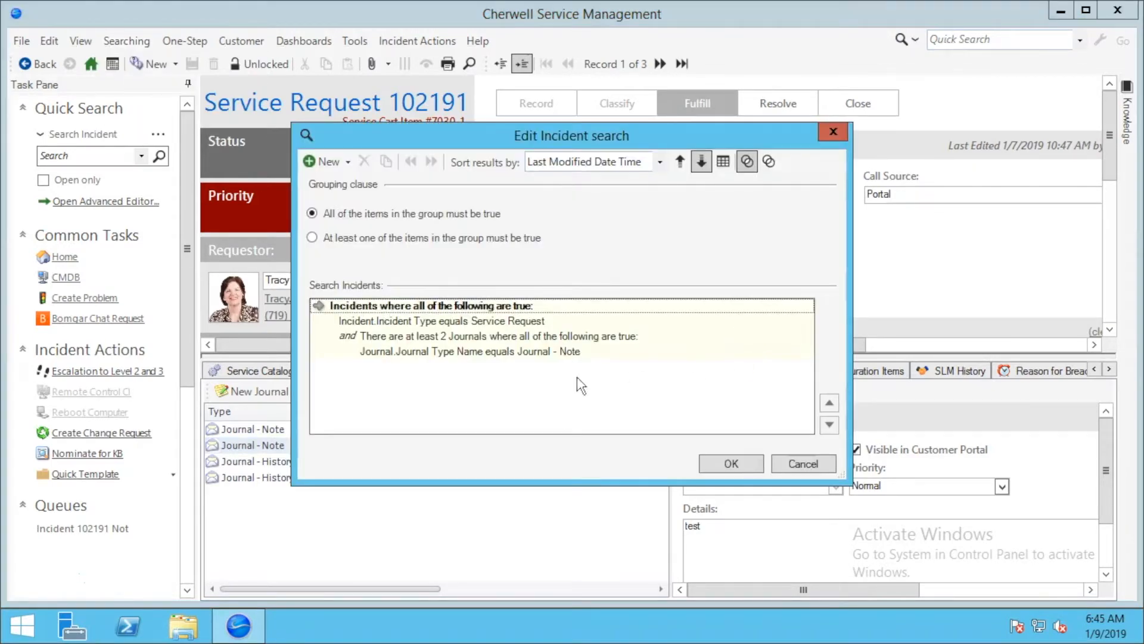
click(547, 351)
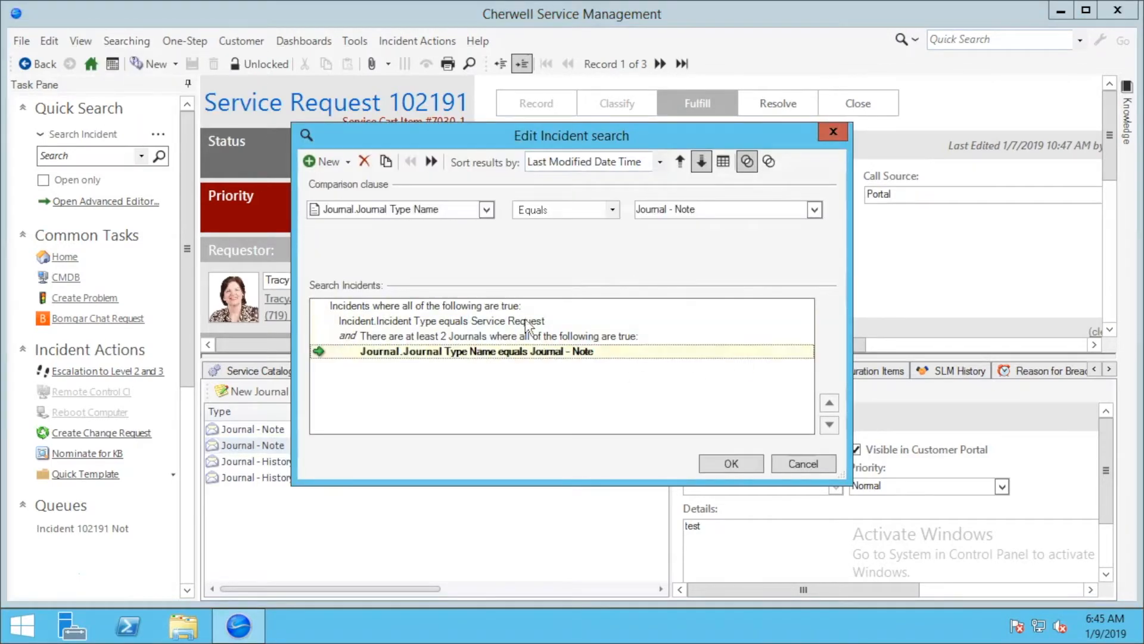
click(318, 164)
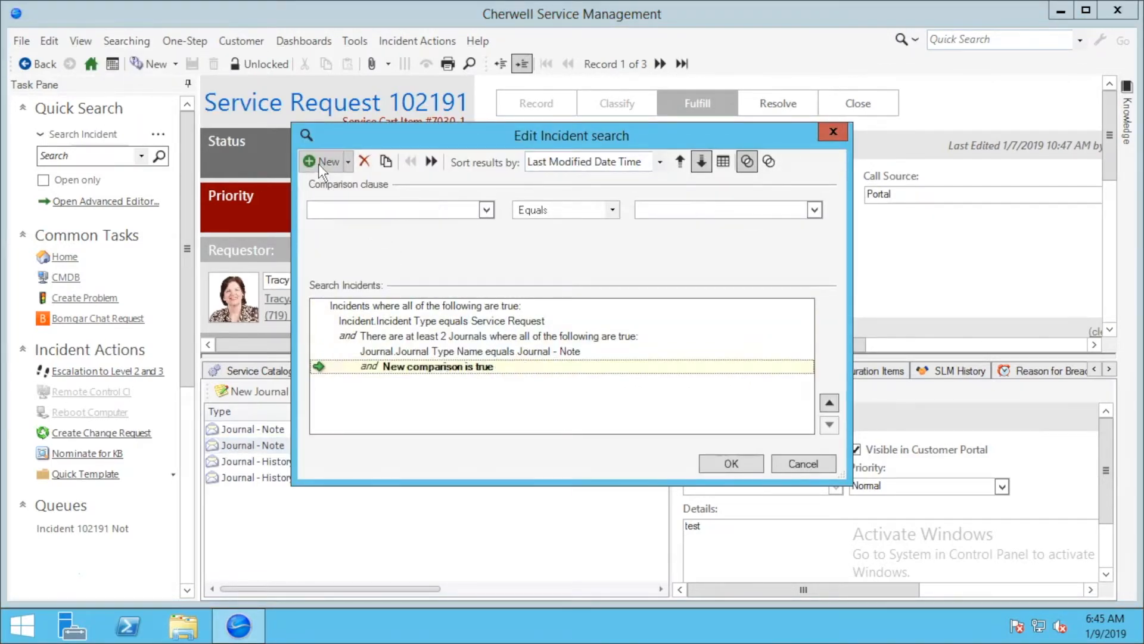
click(486, 209)
double_click(382, 226)
scroll(413, 344, down, 5)
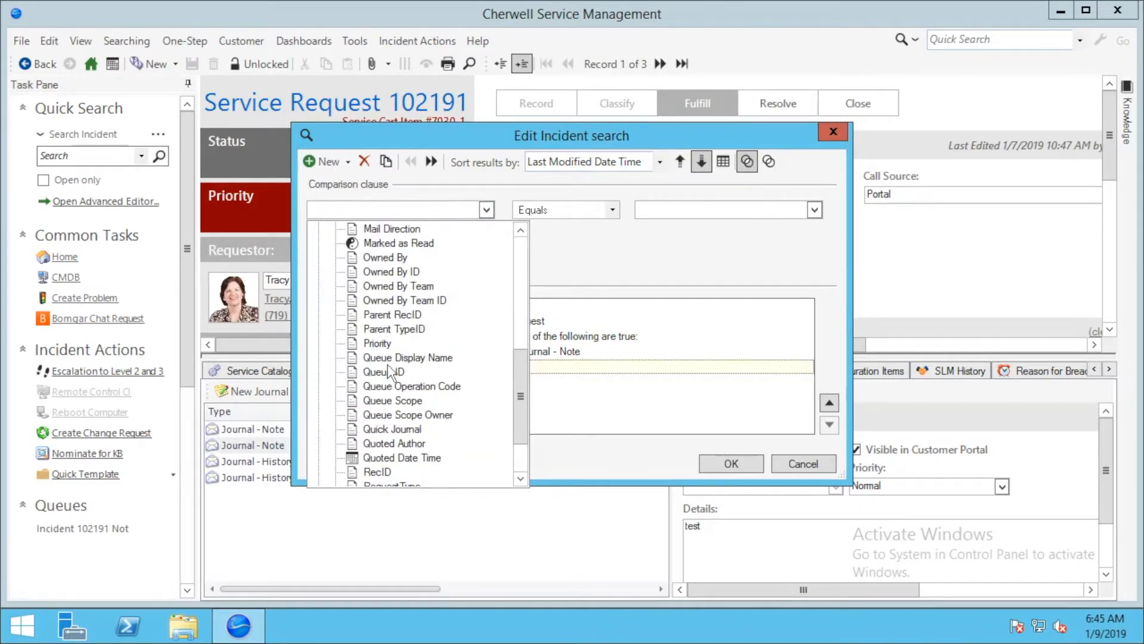
click(406, 431)
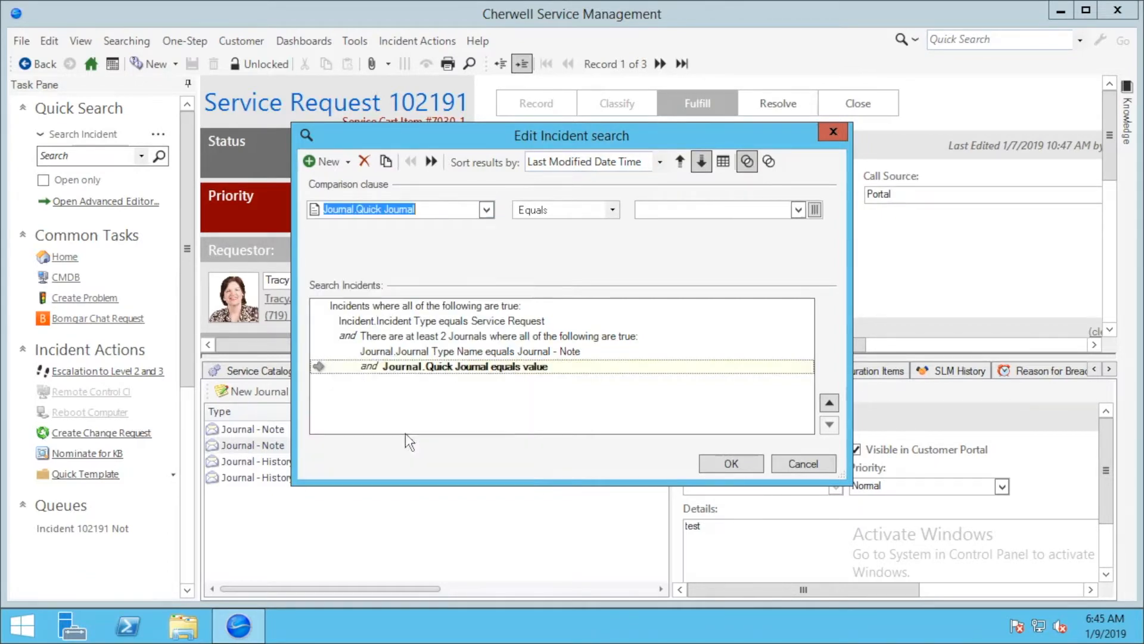
click(815, 210)
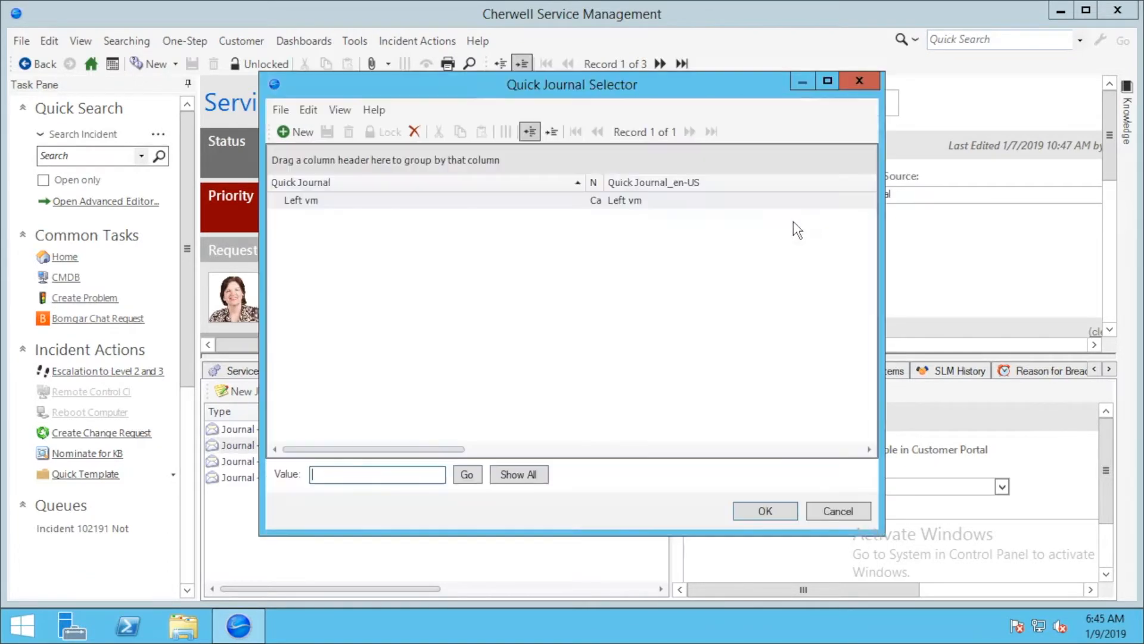
double_click(340, 203)
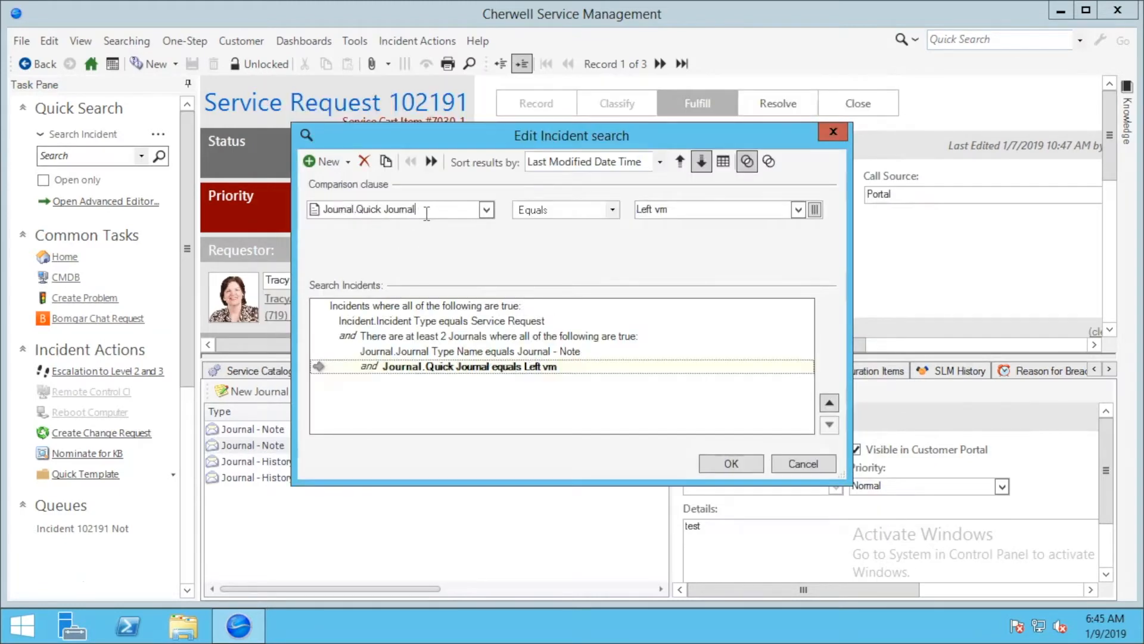
click(702, 211)
Set the Journals clause to at least 1 record and run the edited incident search.
click(540, 351)
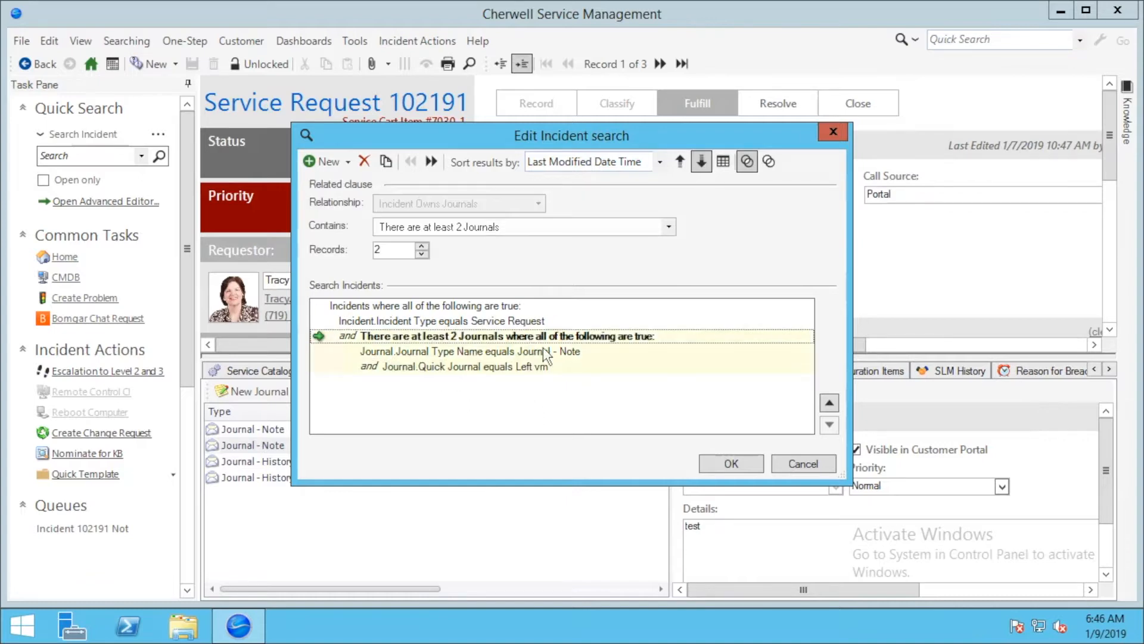
click(422, 254)
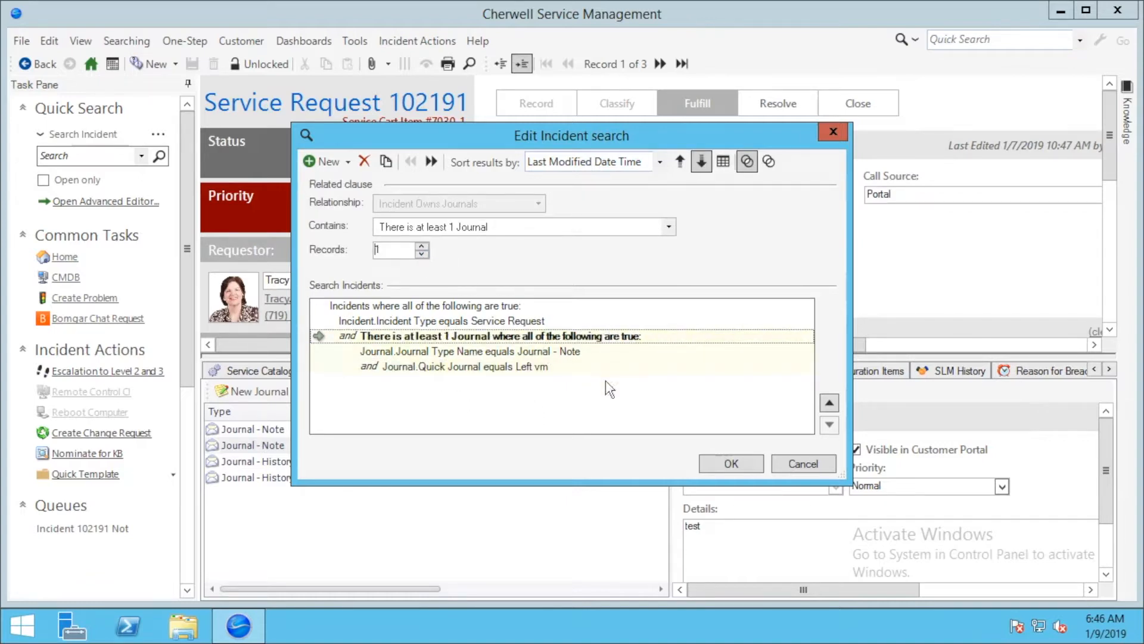
click(732, 463)
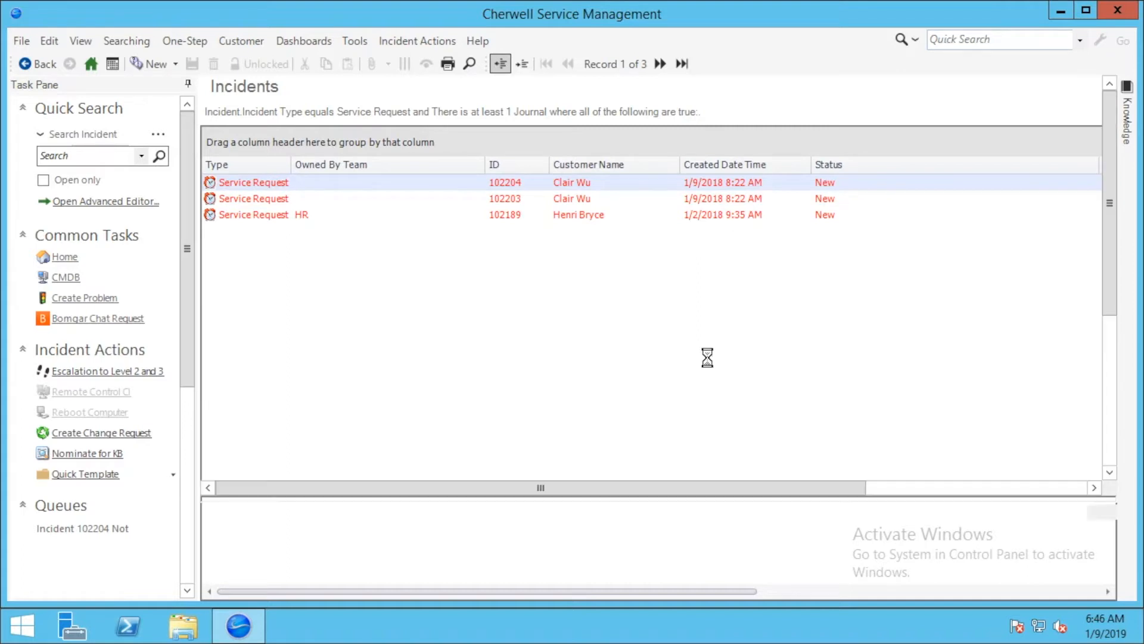
Show the first resulting service request's journals in an enlarged list and examine the Journal - Note's Quick Entry and Details.
click(383, 517)
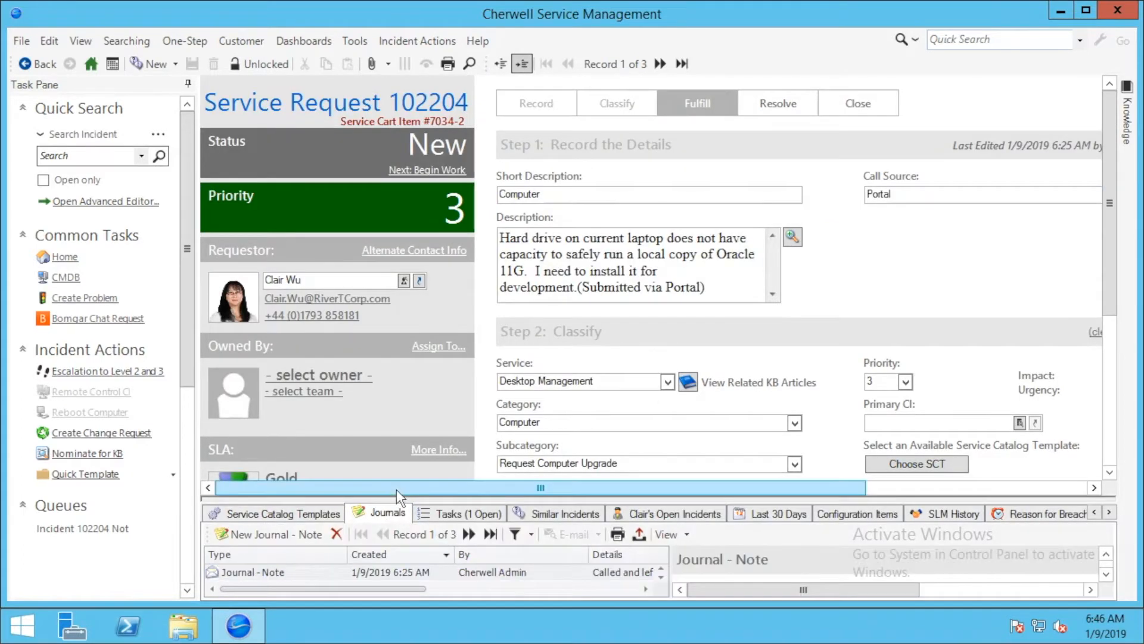
drag(391, 489, 391, 361)
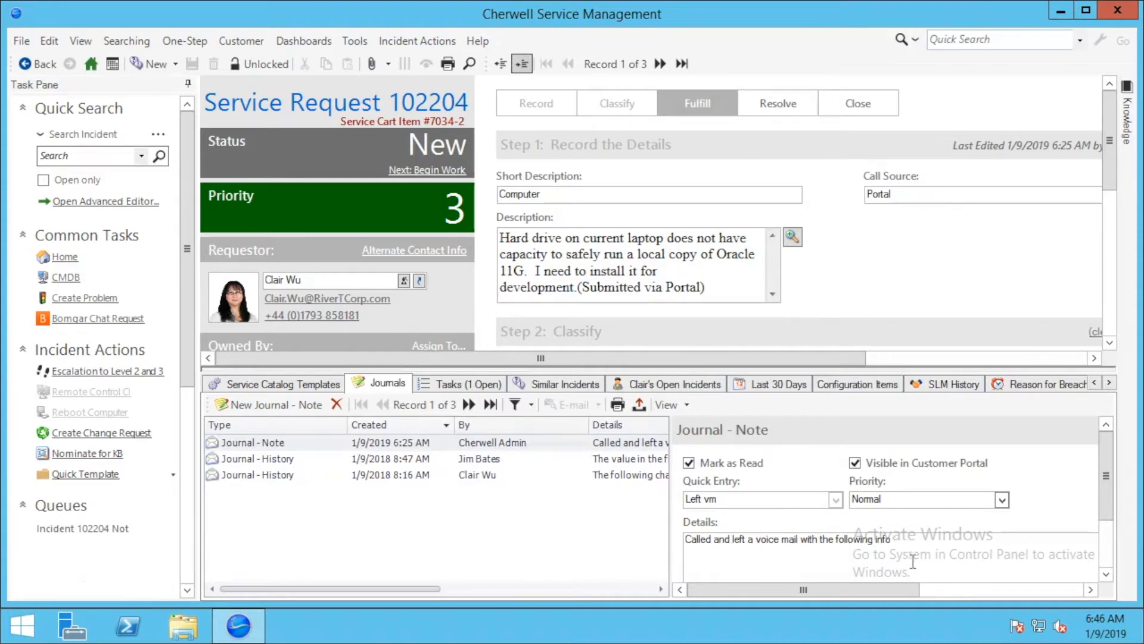
drag(883, 546, 681, 553)
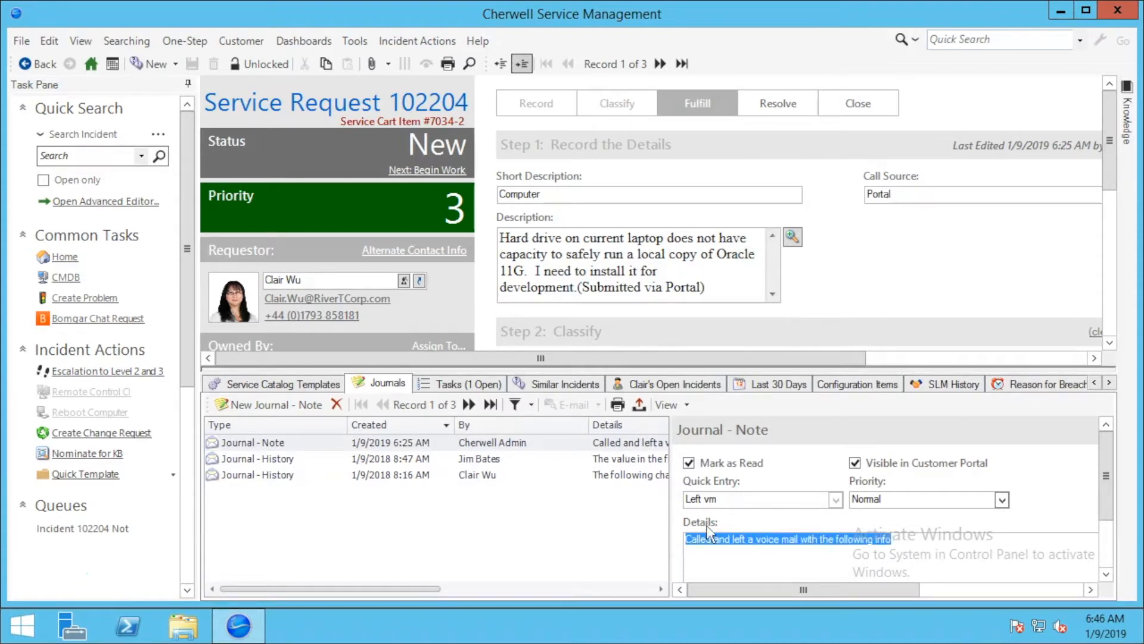
click(729, 500)
drag(720, 500, 699, 503)
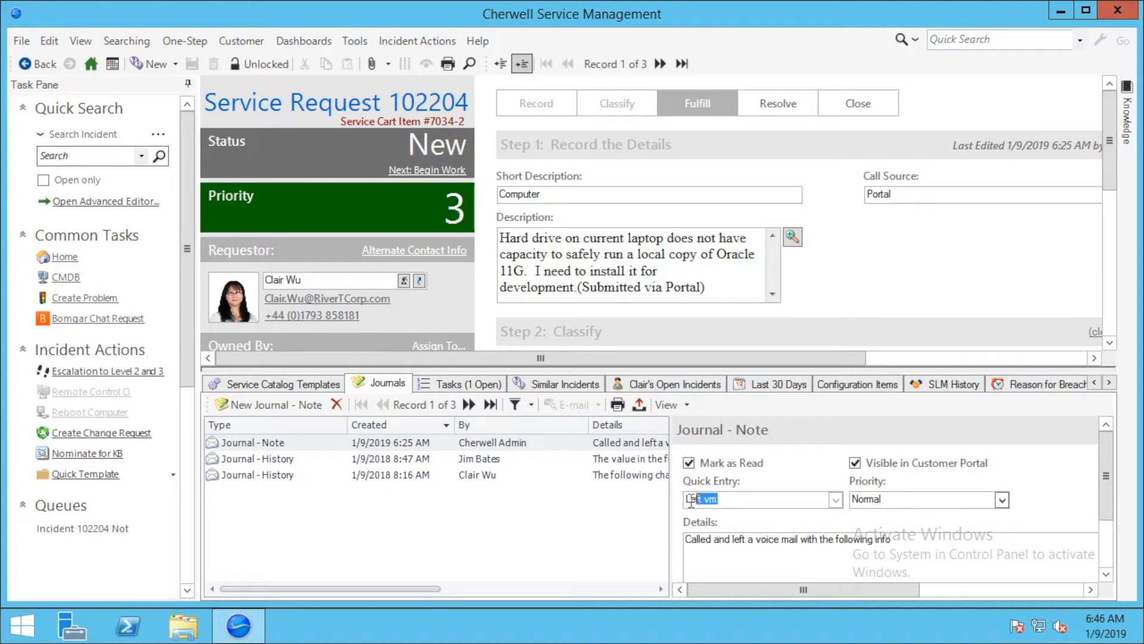
Edit the current search so the Journals clause requires at least 2 records, and run it.
click(121, 41)
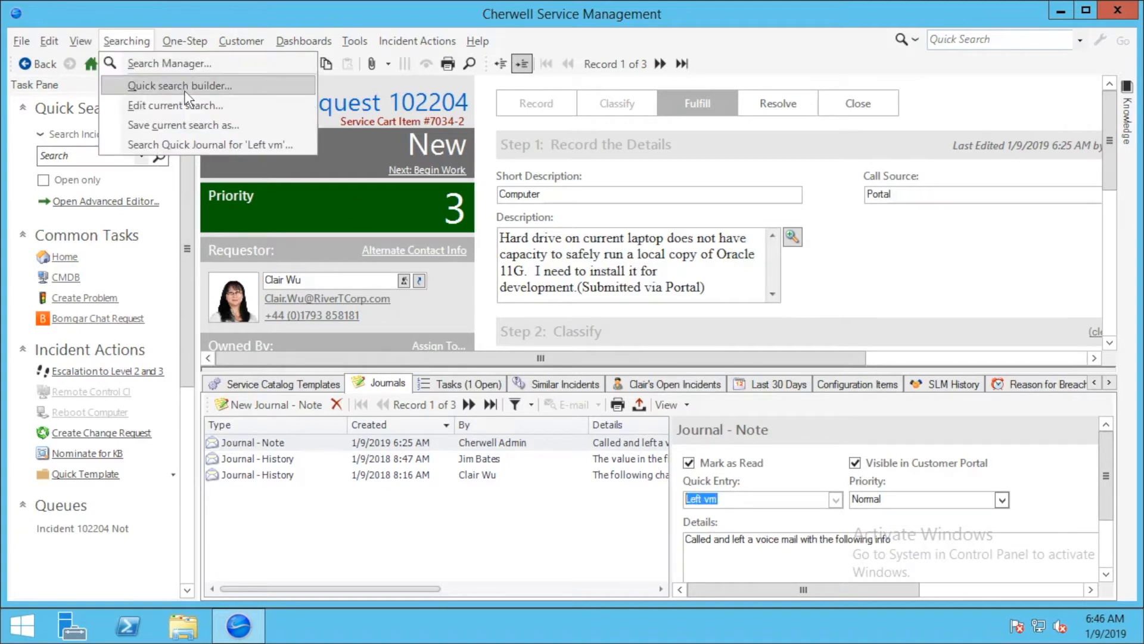
click(180, 105)
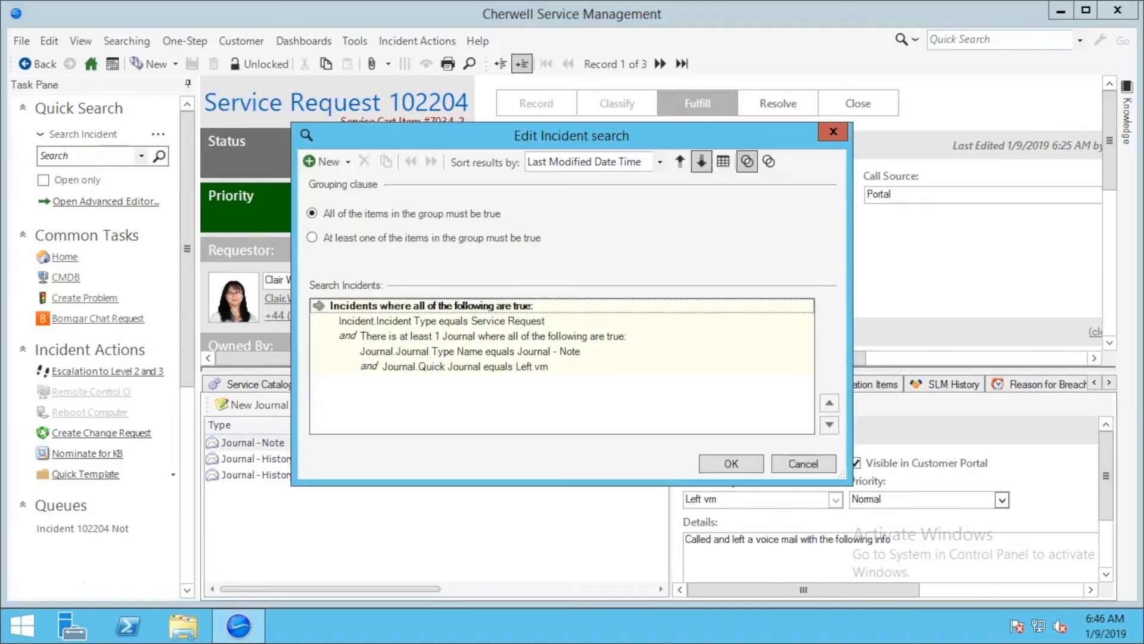
click(481, 350)
click(480, 336)
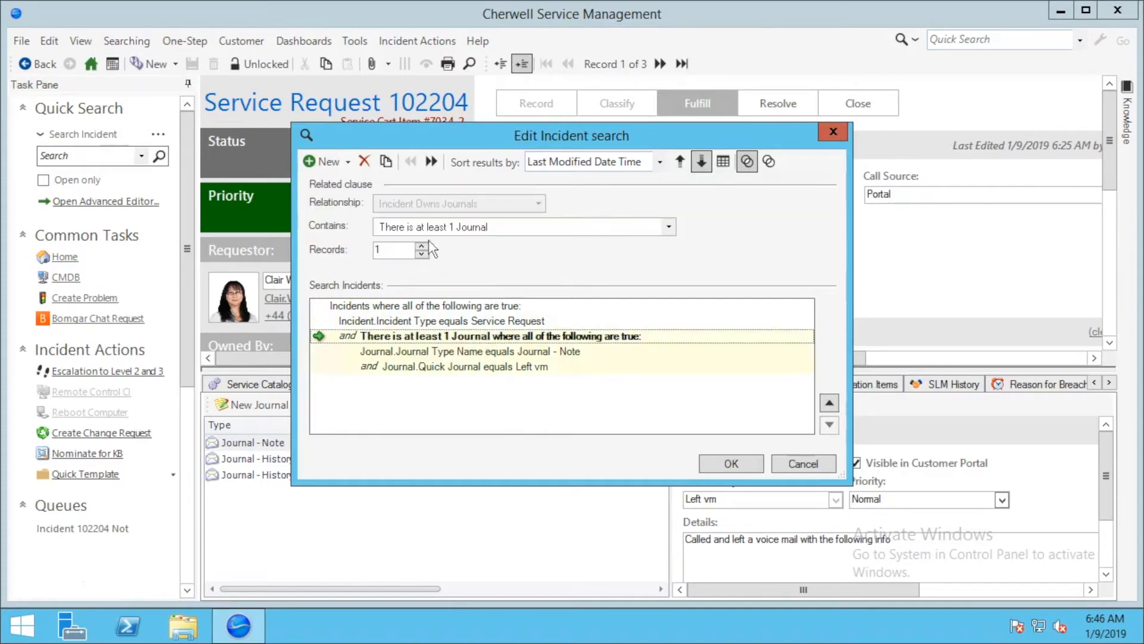
click(421, 245)
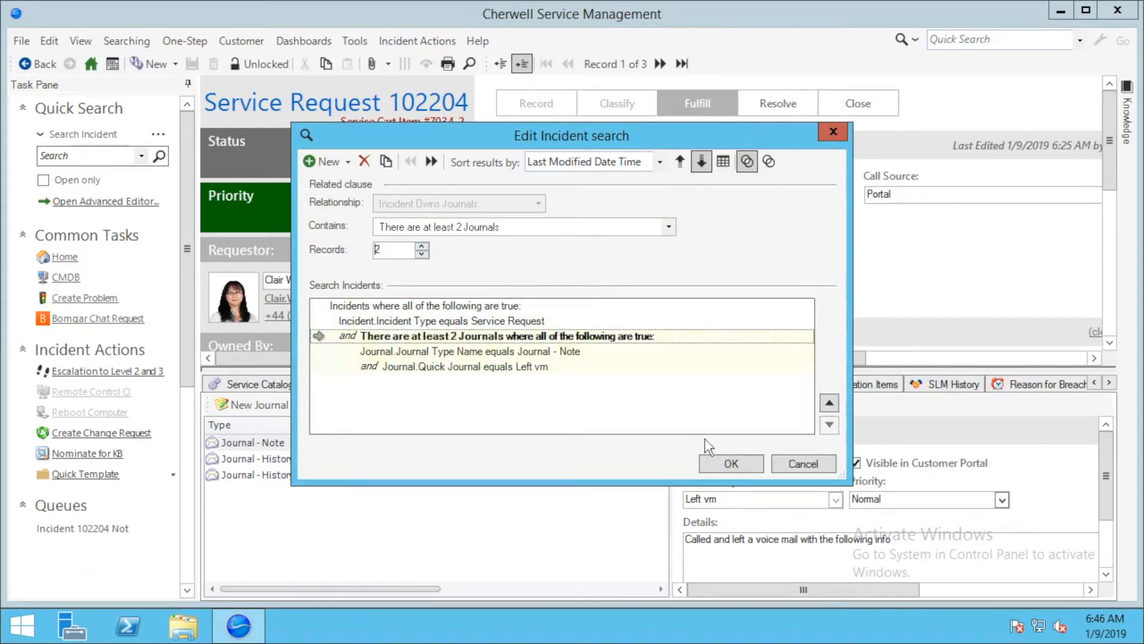
click(722, 460)
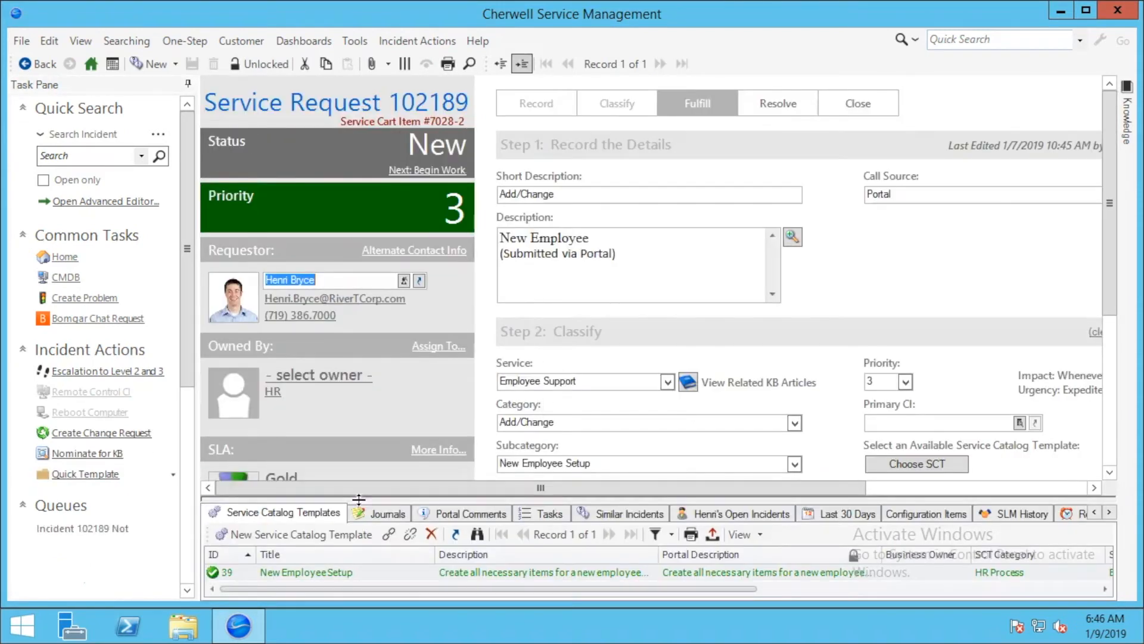
Enlarge the resulting service request's journal list and compare the Quick Entry and Details of its two Journal - Note entries.
click(387, 512)
drag(387, 498, 387, 380)
click(408, 472)
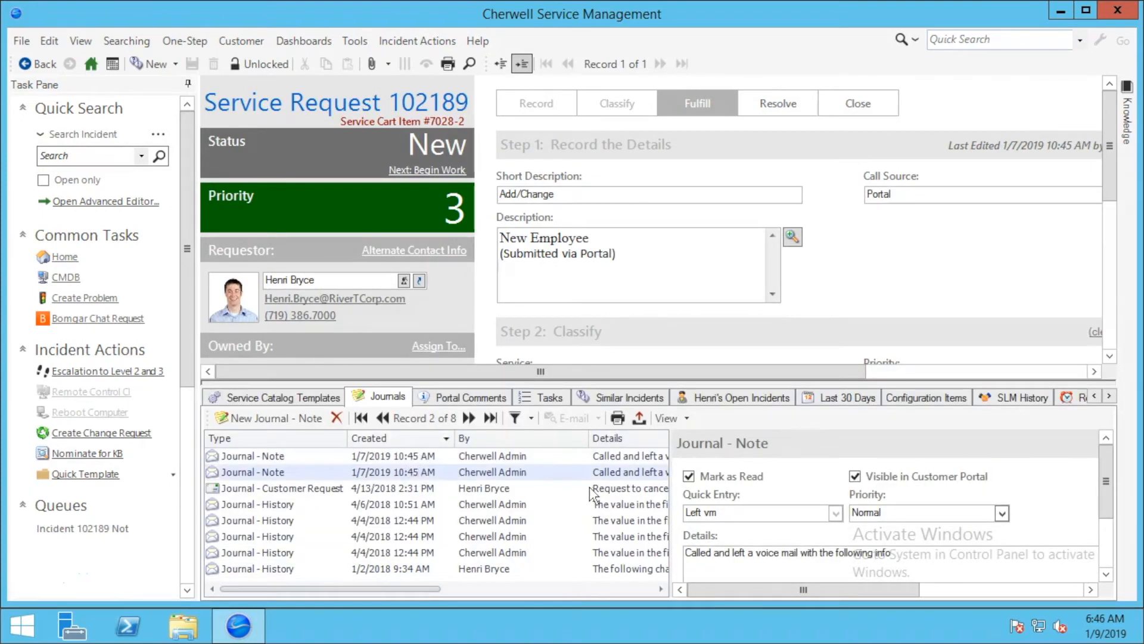
click(509, 455)
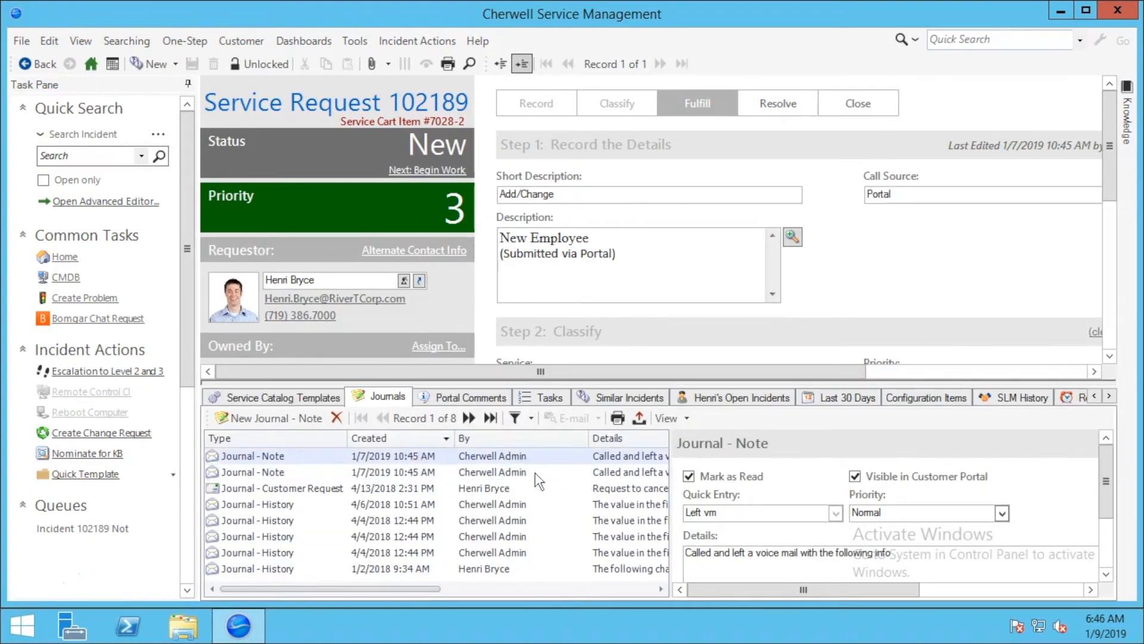
click(535, 472)
drag(581, 386, 581, 350)
click(495, 422)
click(499, 440)
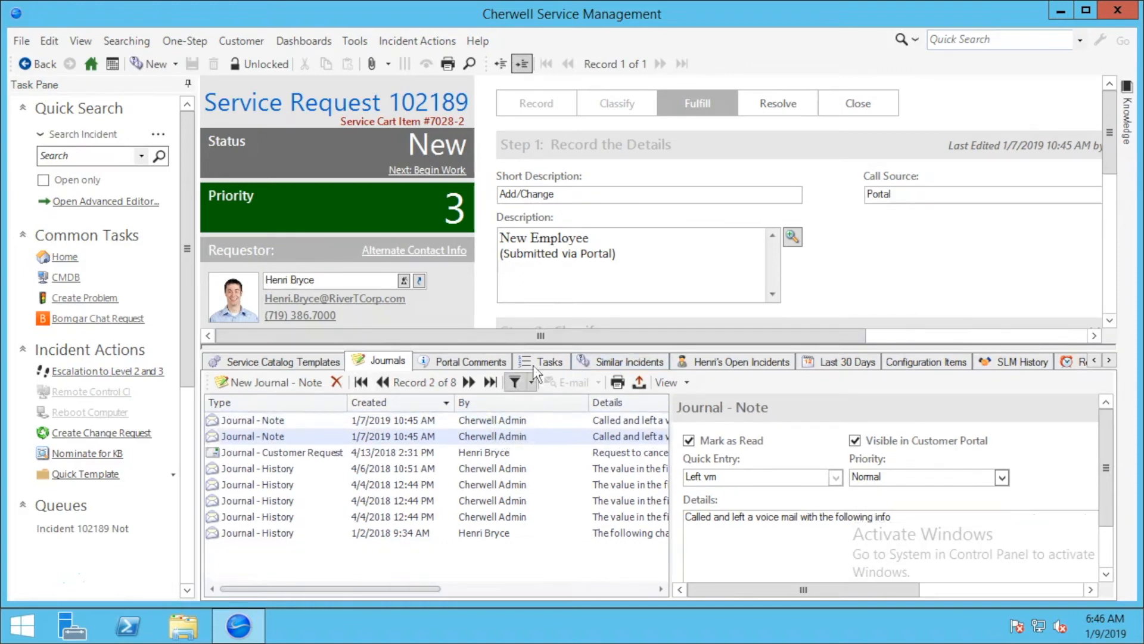